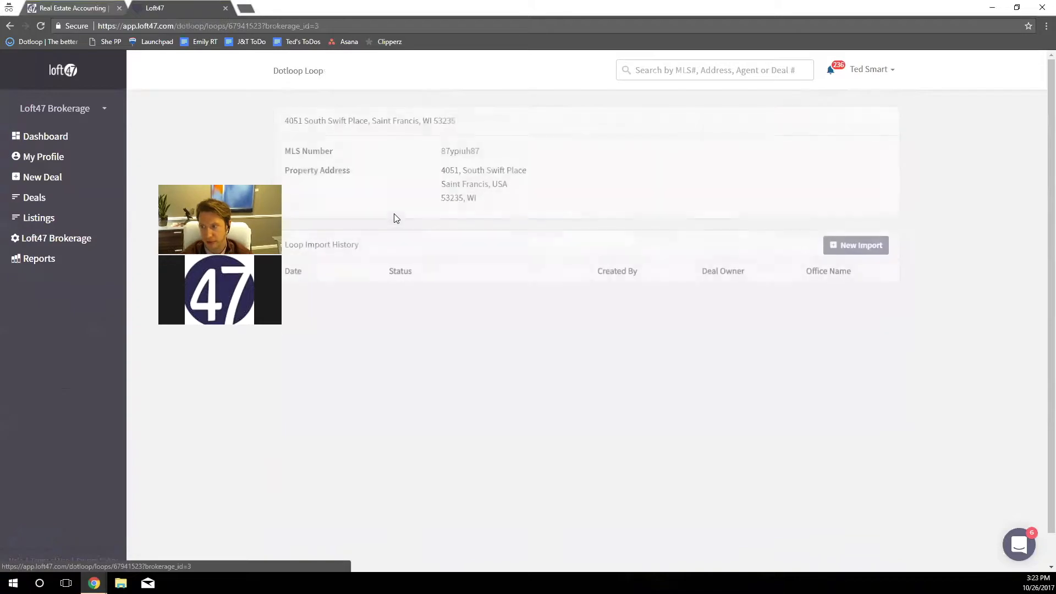
Create a new import of the open Dotloop loop, assigning the signed-in agent as its primary agent
click(875, 249)
click(581, 127)
text(ted)
click(613, 148)
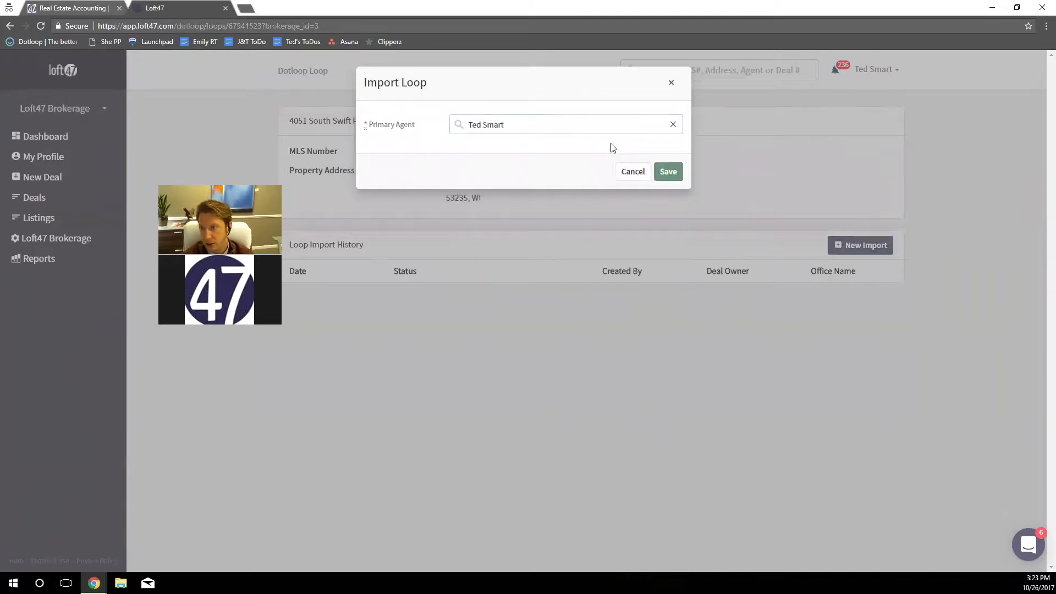
click(668, 203)
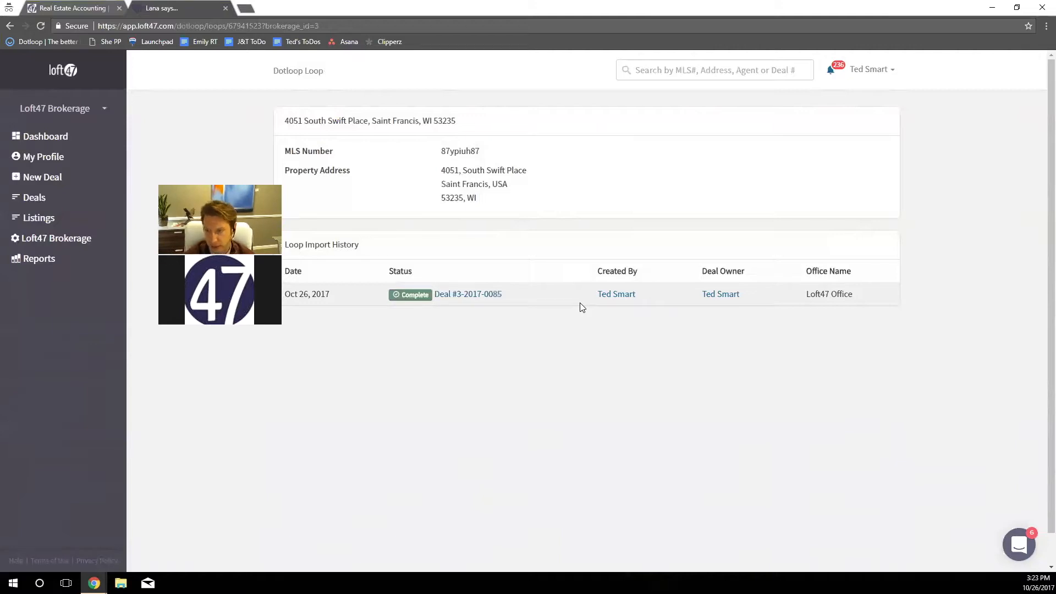
Open the imported deal and review its loop financial summary and commission breakdown
click(491, 295)
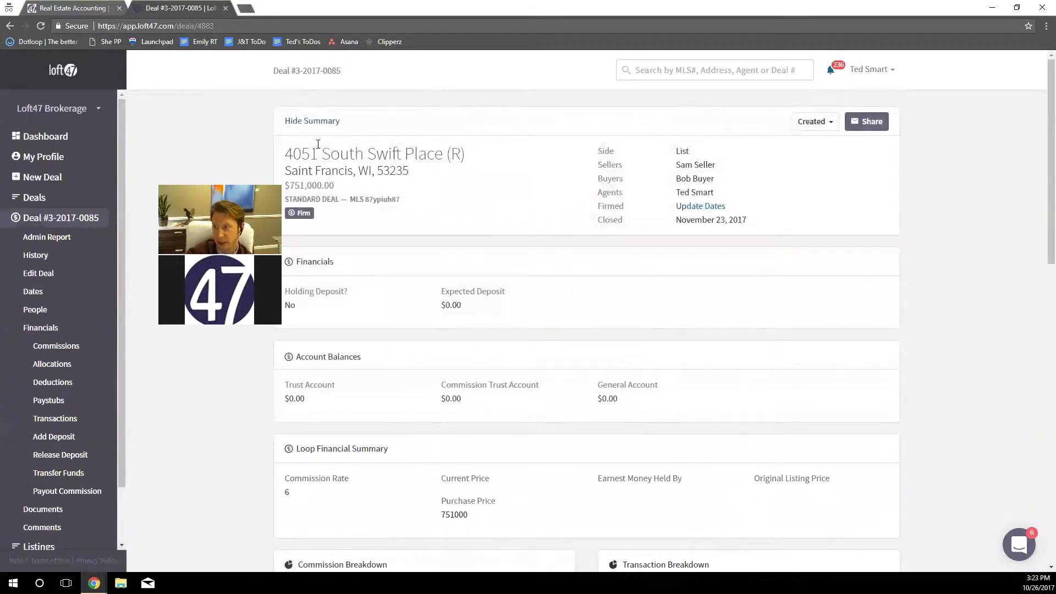
scroll(576, 381, down, 3)
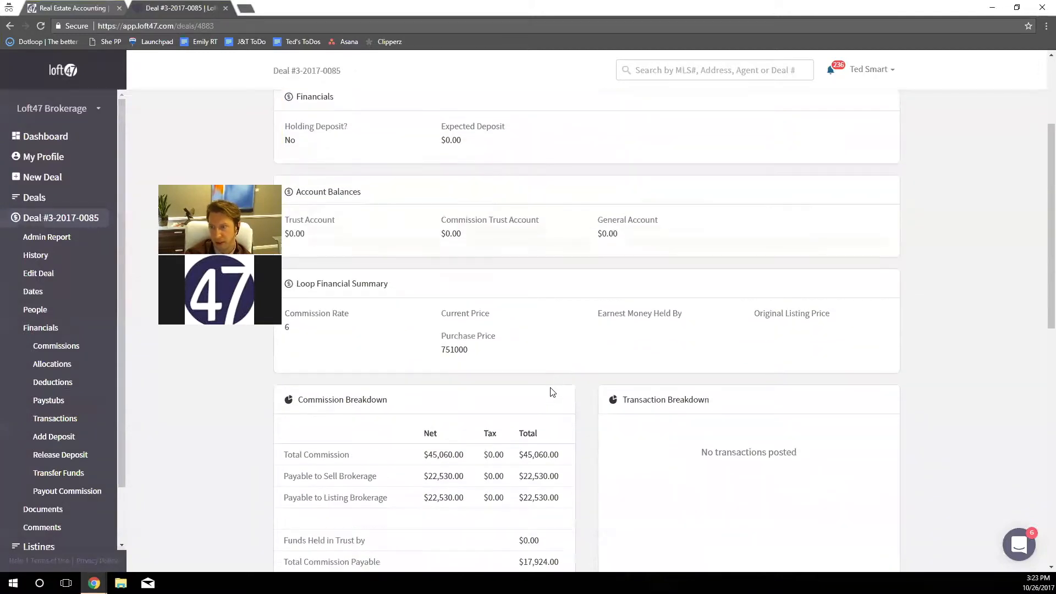
scroll(436, 282, down, 8)
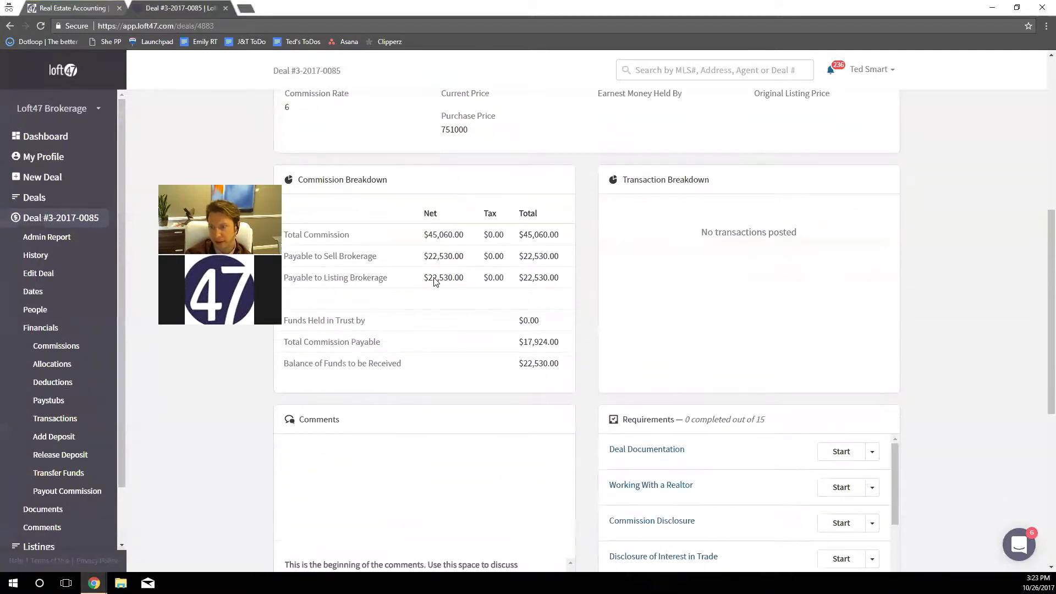
scroll(435, 282, up, 10)
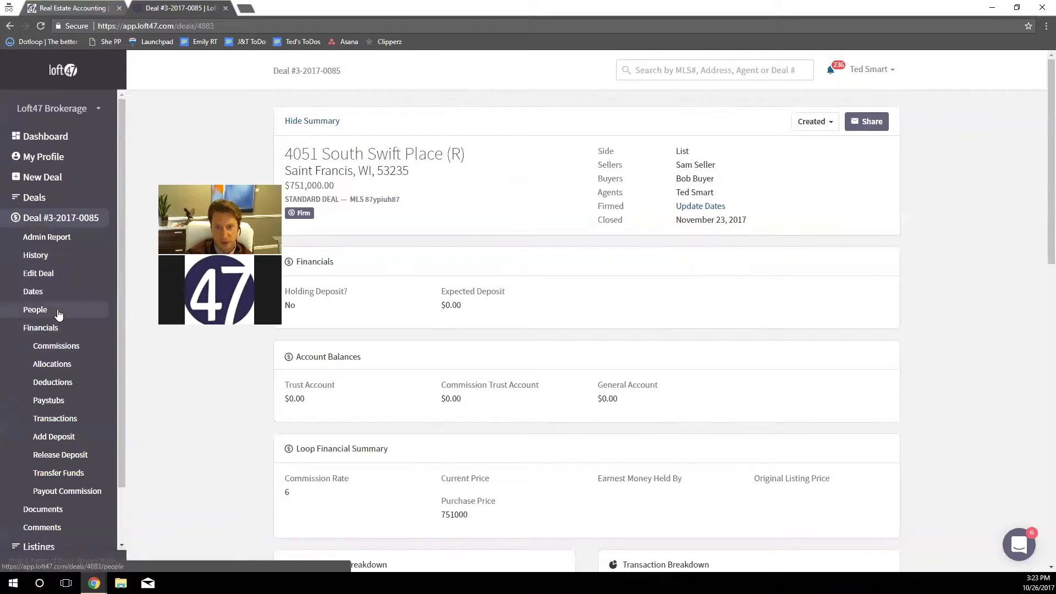
Set the selling commission percentage to 0 in the deal's commissions
click(52, 350)
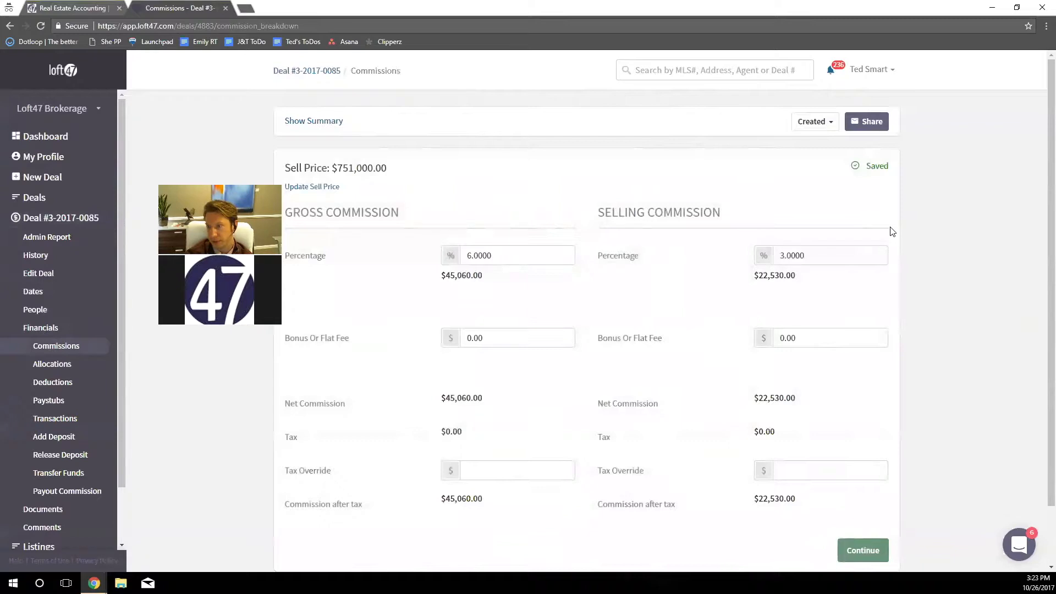
drag(830, 264, 767, 265)
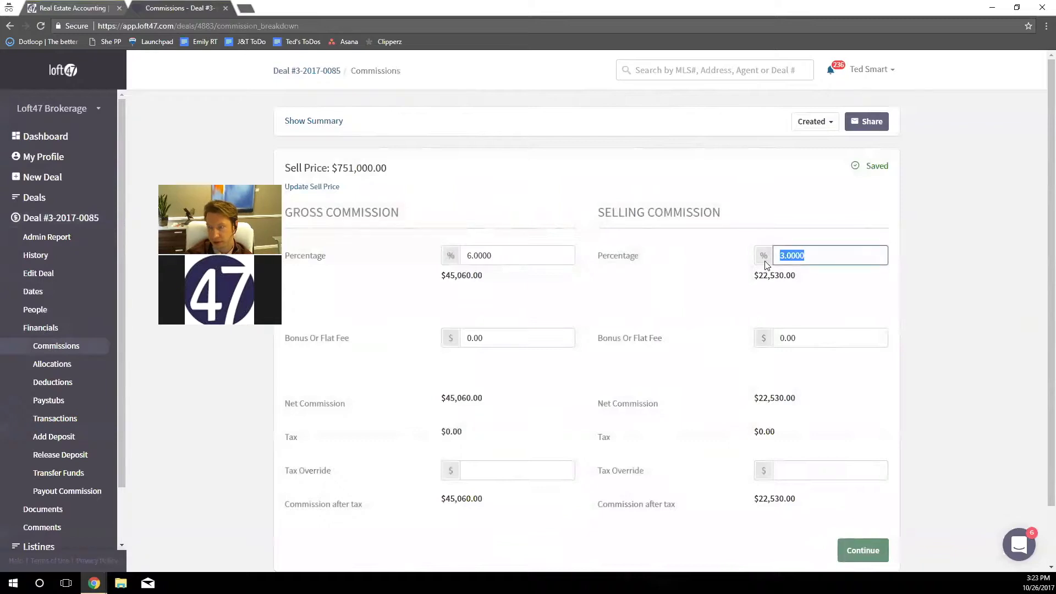
text(0)
click(731, 262)
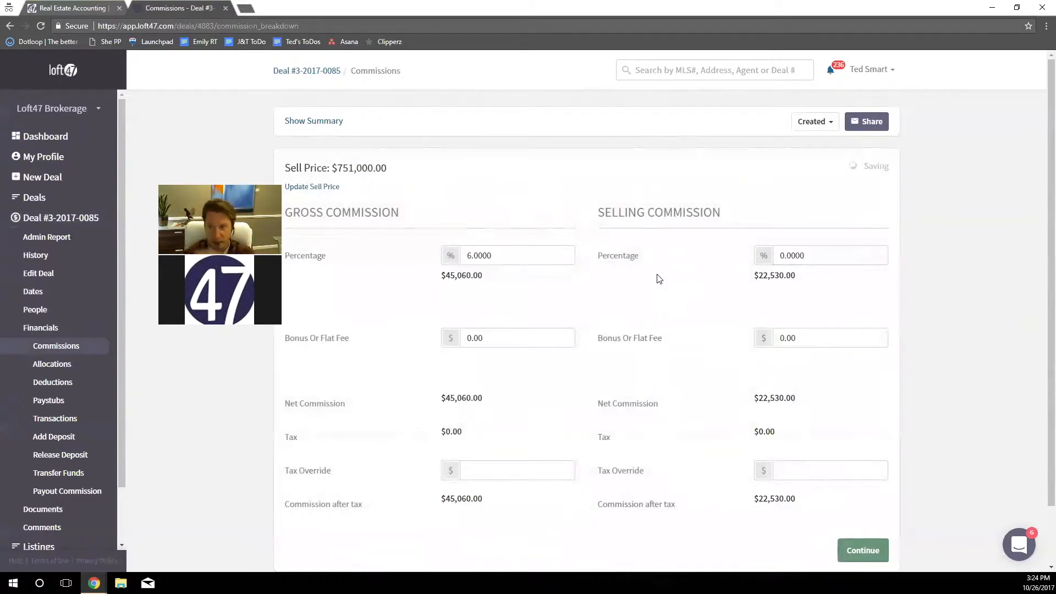
click(501, 256)
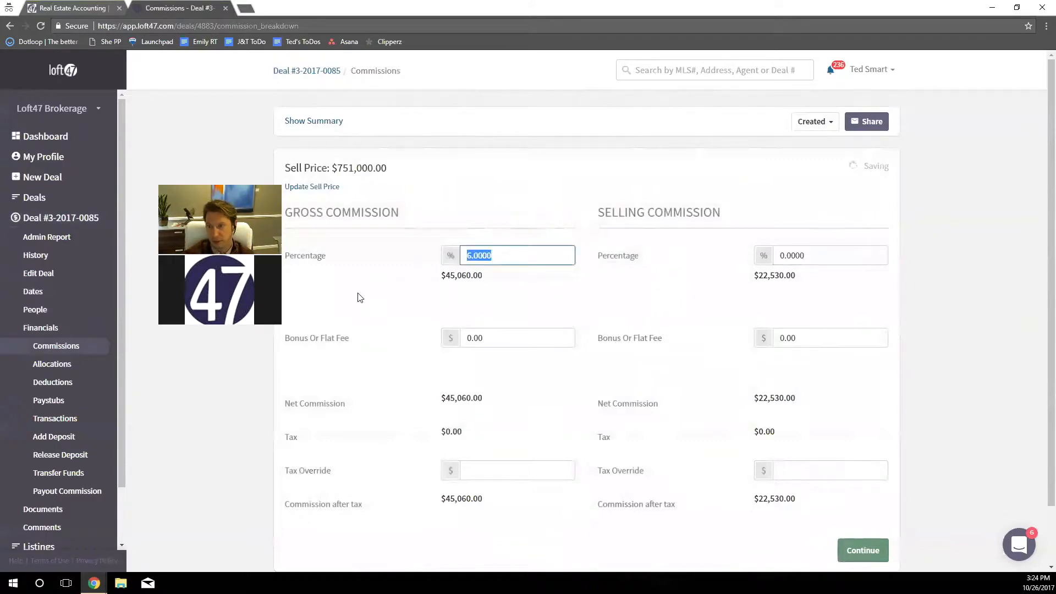
click(327, 322)
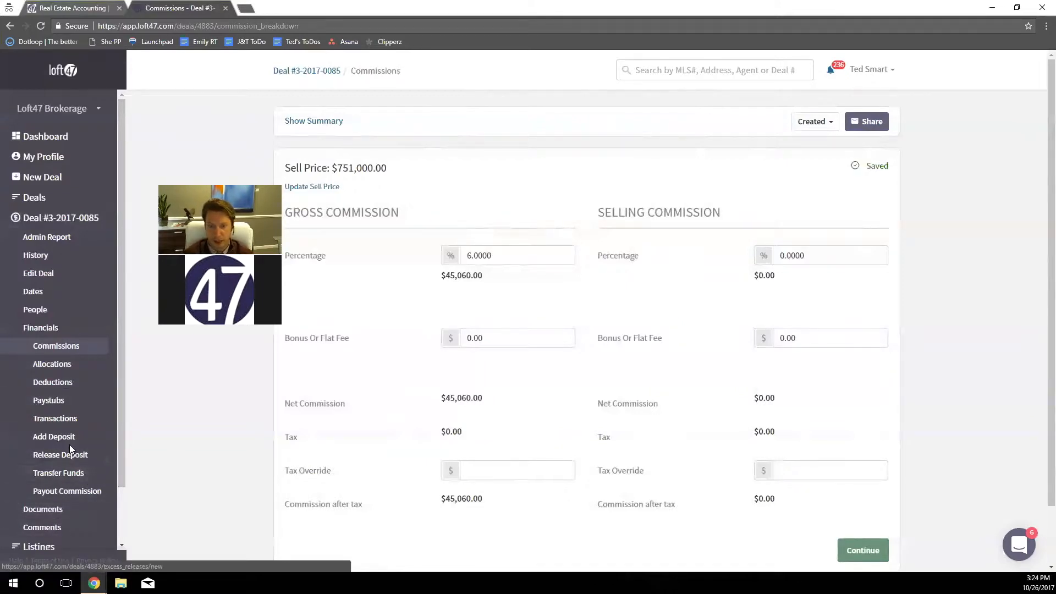
Start a new deposit of 10000 into the Trust Account, with the buyer as its contact
scroll(68, 446, down, 2)
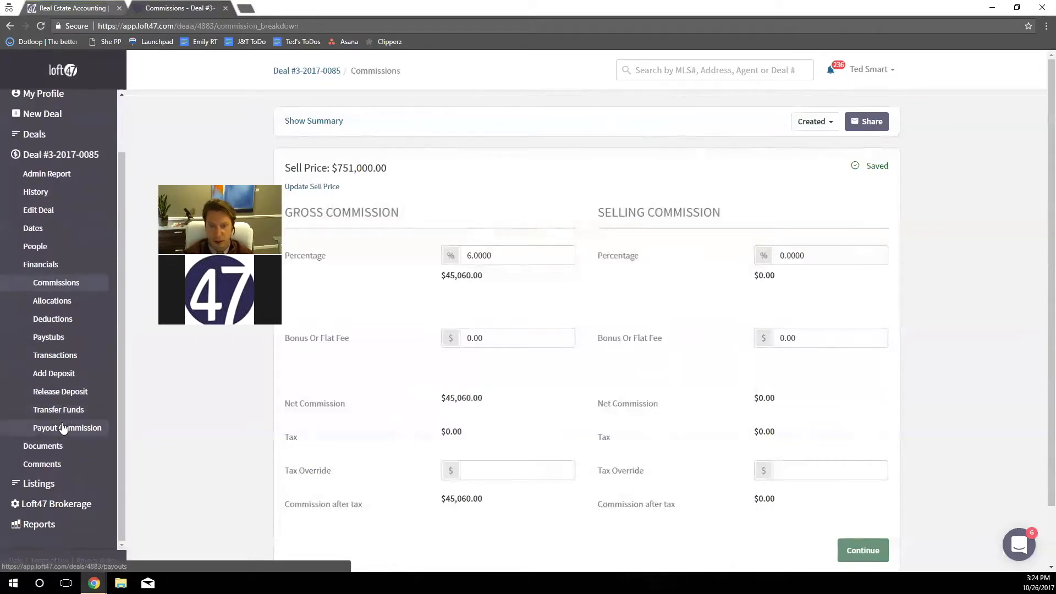
click(67, 380)
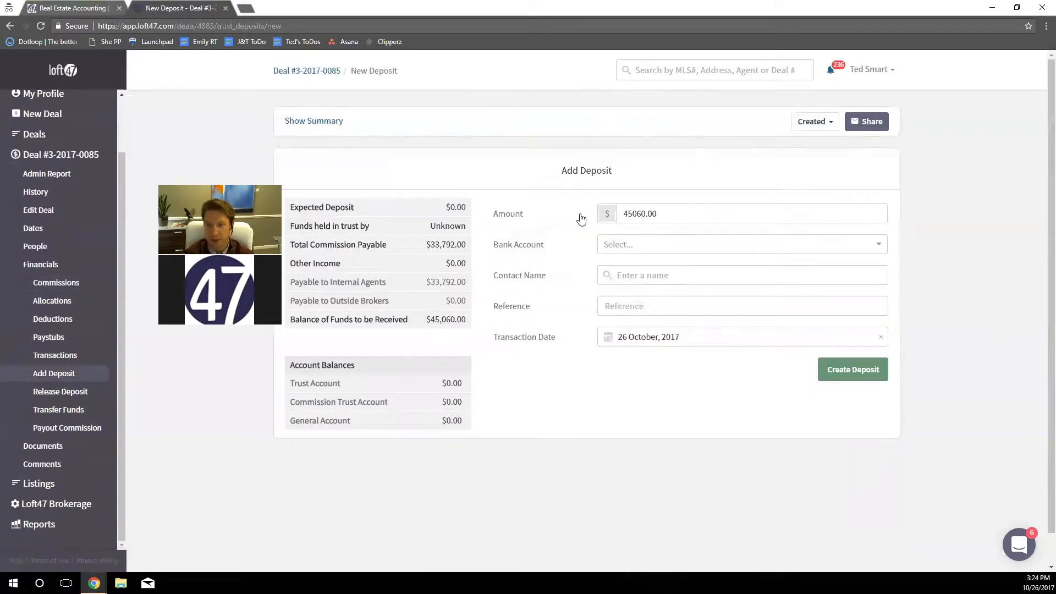
drag(711, 219, 587, 224)
text(10000)
click(618, 244)
click(619, 266)
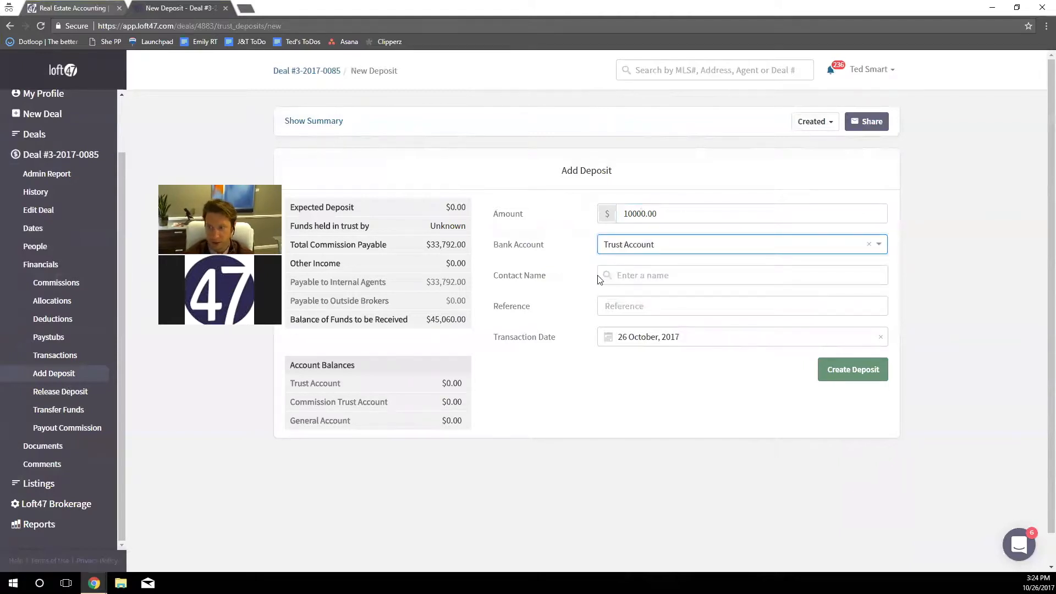
click(652, 275)
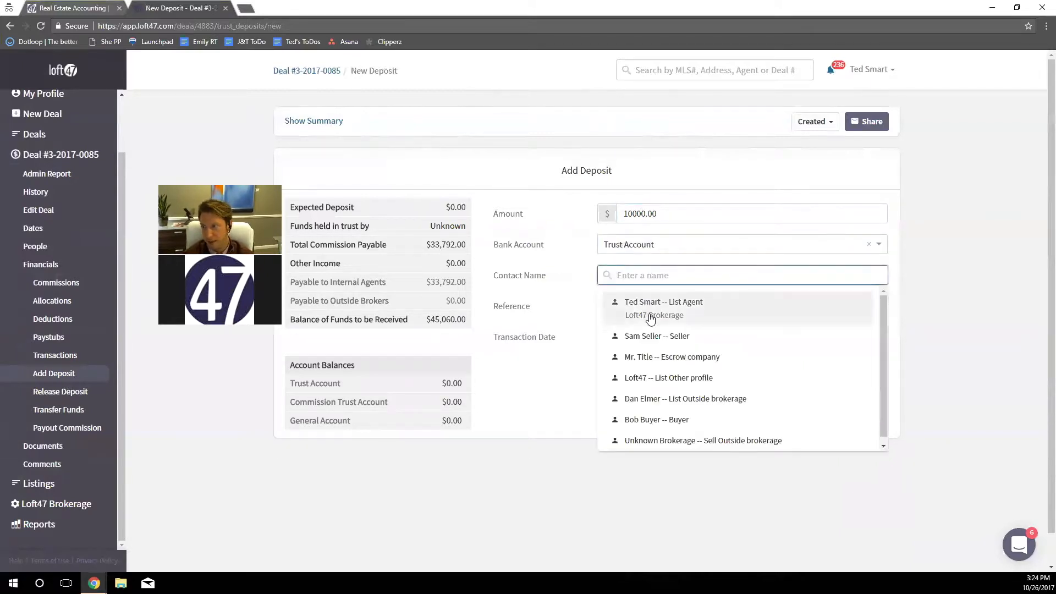
click(677, 420)
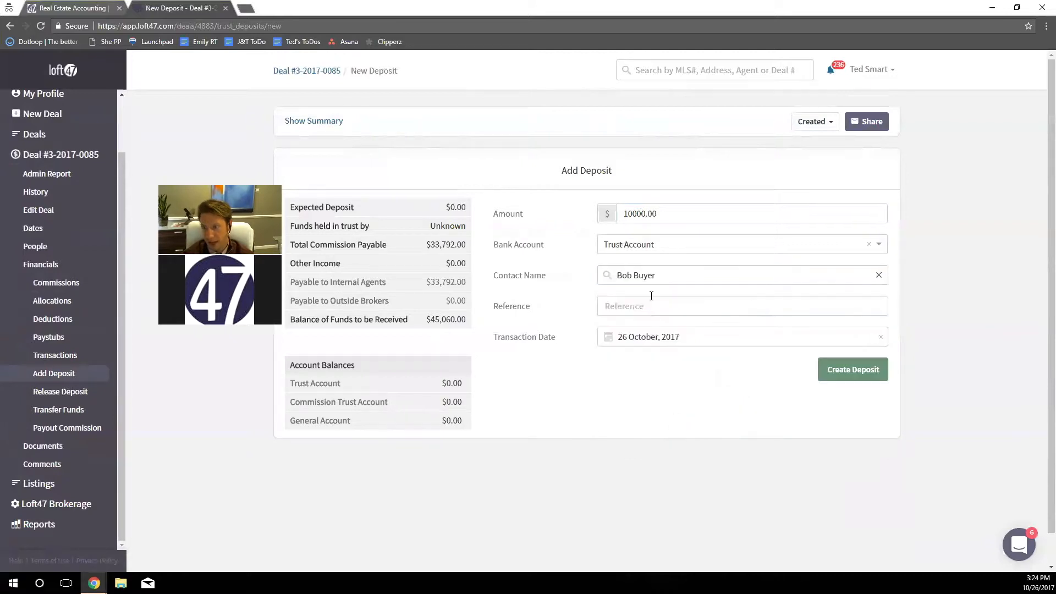
Copy the deal number from the page heading into the deposit's reference
drag(341, 70, 274, 71)
right_click(284, 71)
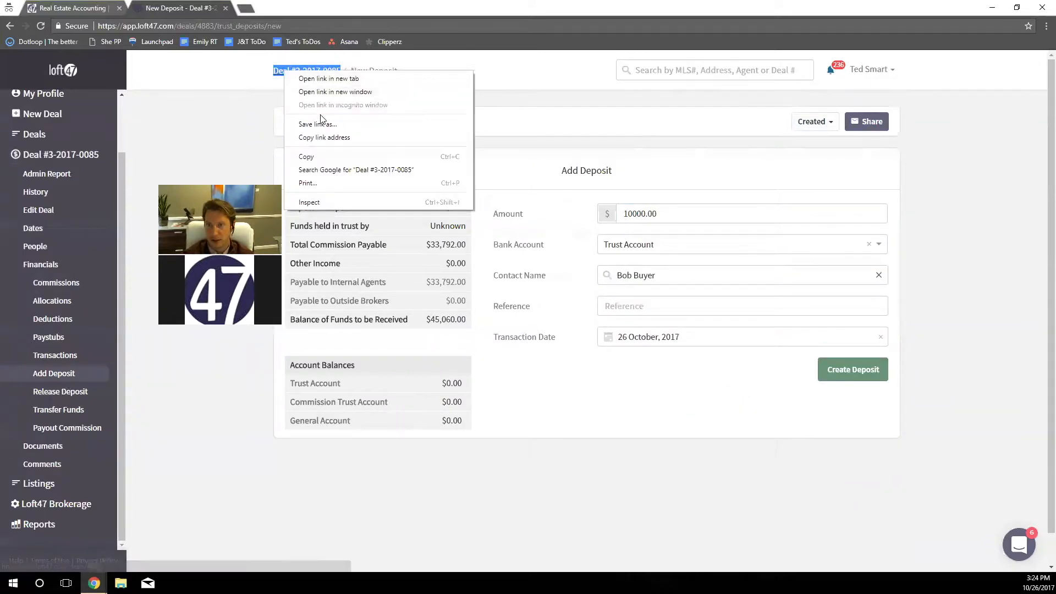
click(311, 156)
right_click(630, 312)
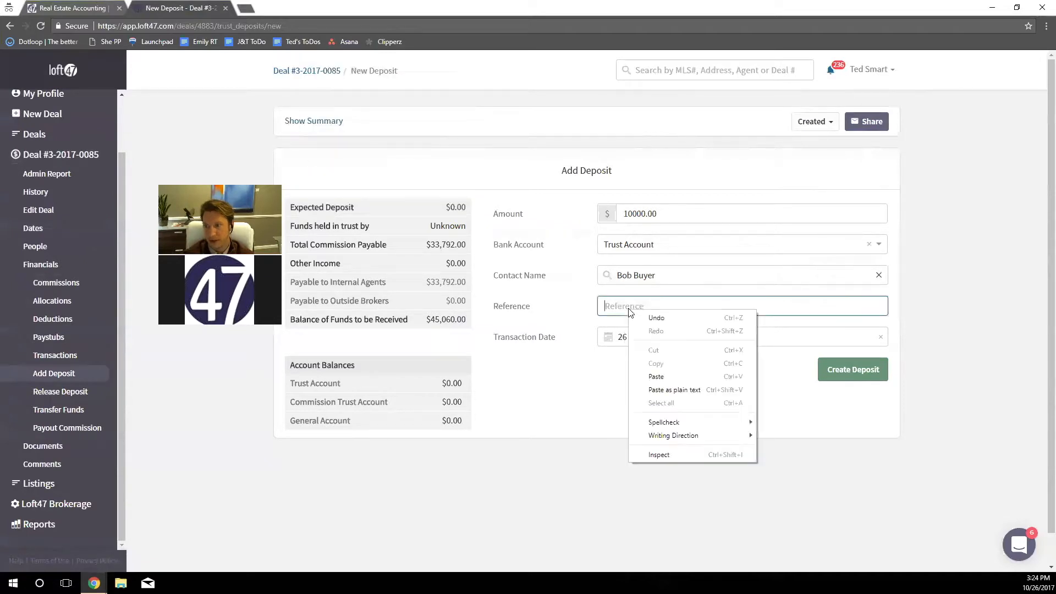
click(661, 375)
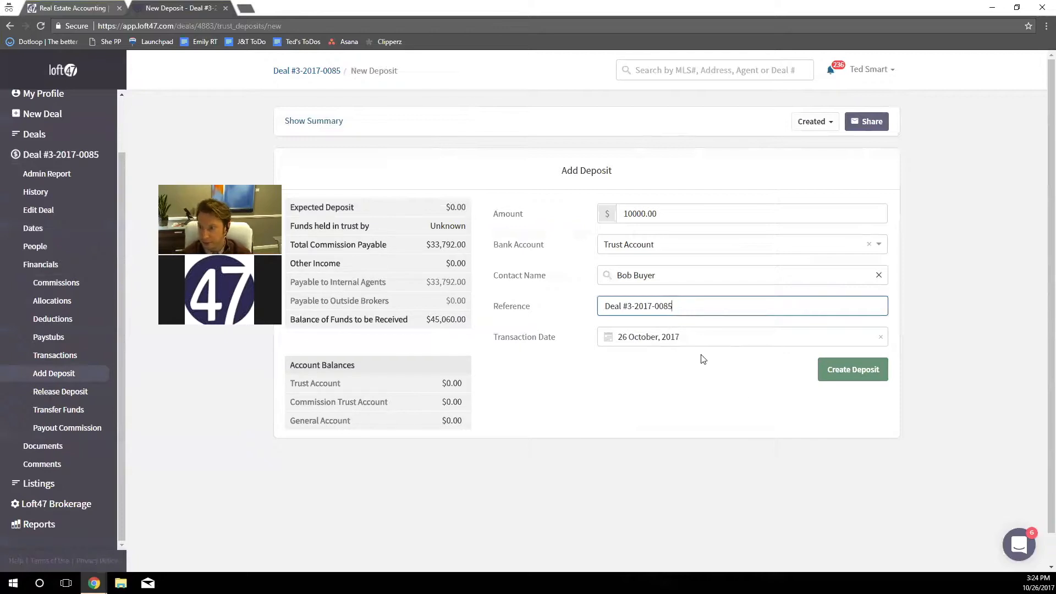
Set the deposit's transaction date to 5 October, 2017 and create the deposit
click(672, 338)
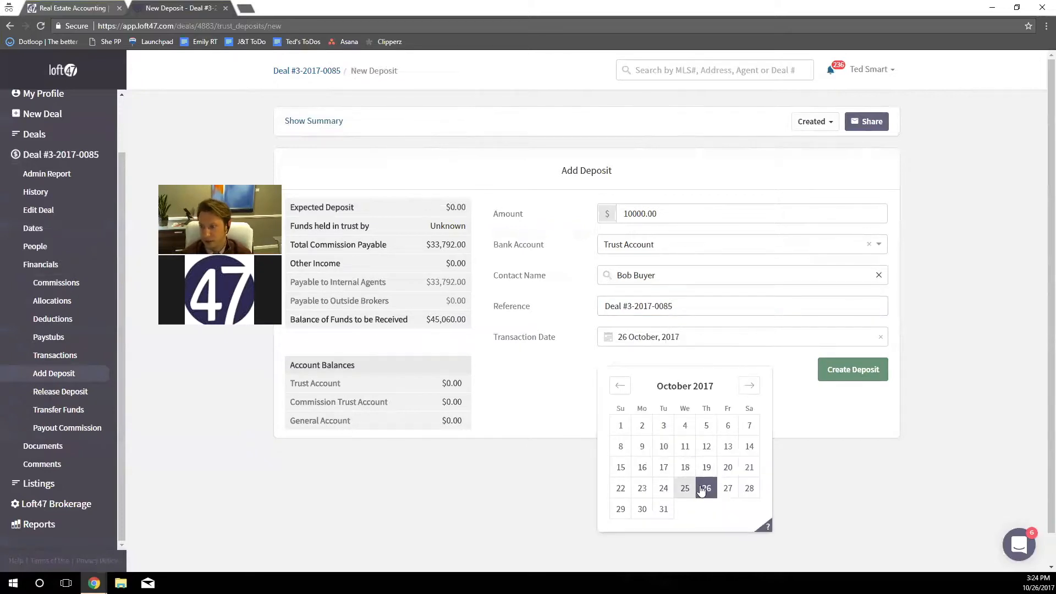
click(706, 425)
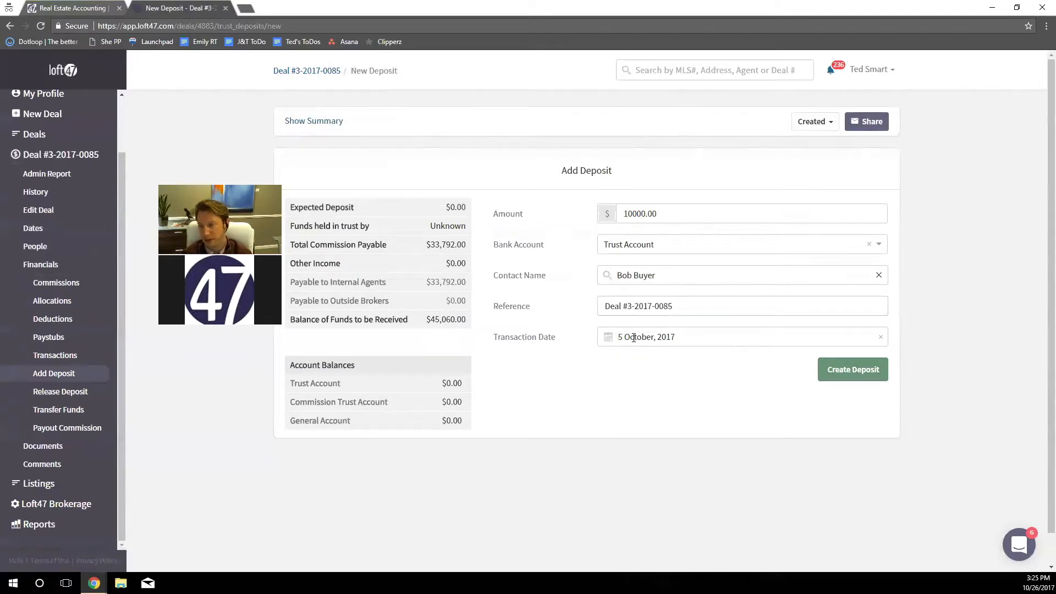
click(831, 374)
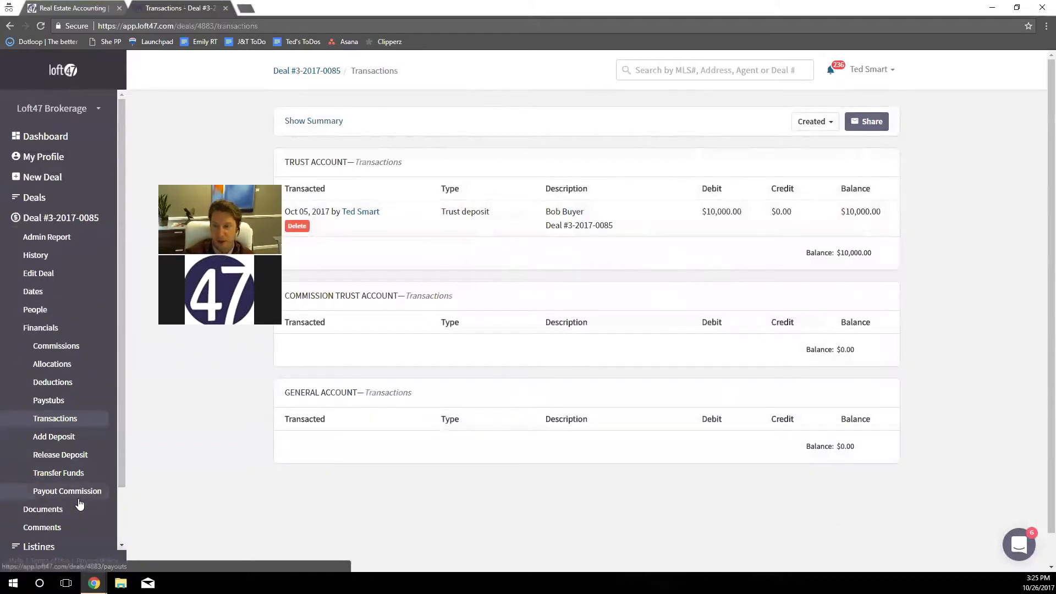
right_click(347, 229)
click(330, 245)
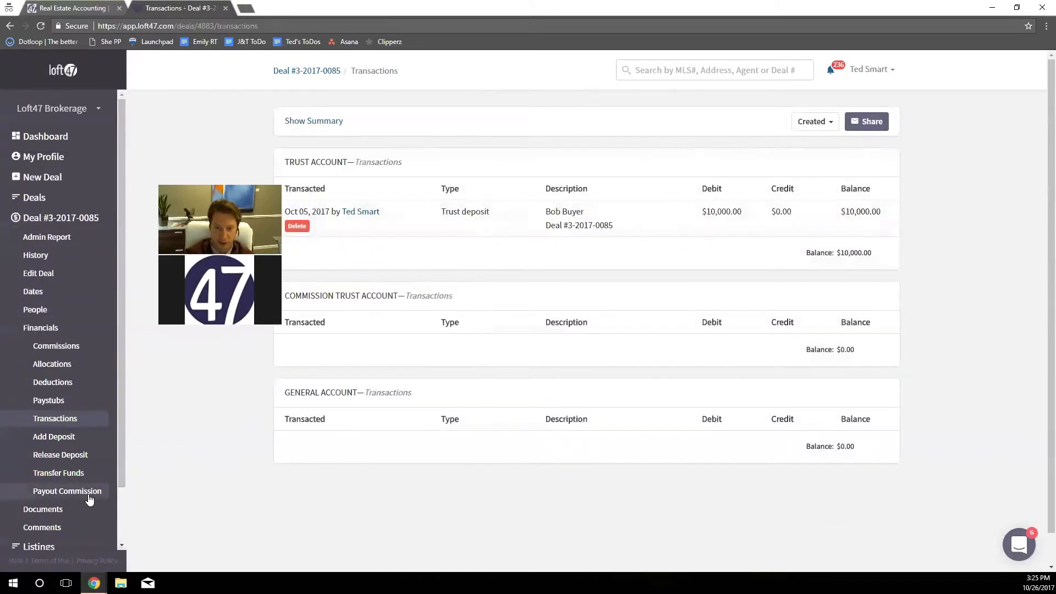
Start a second deposit for the 35060.00 balance into the Commission Trust Account, with the escrow company as its contact
click(58, 442)
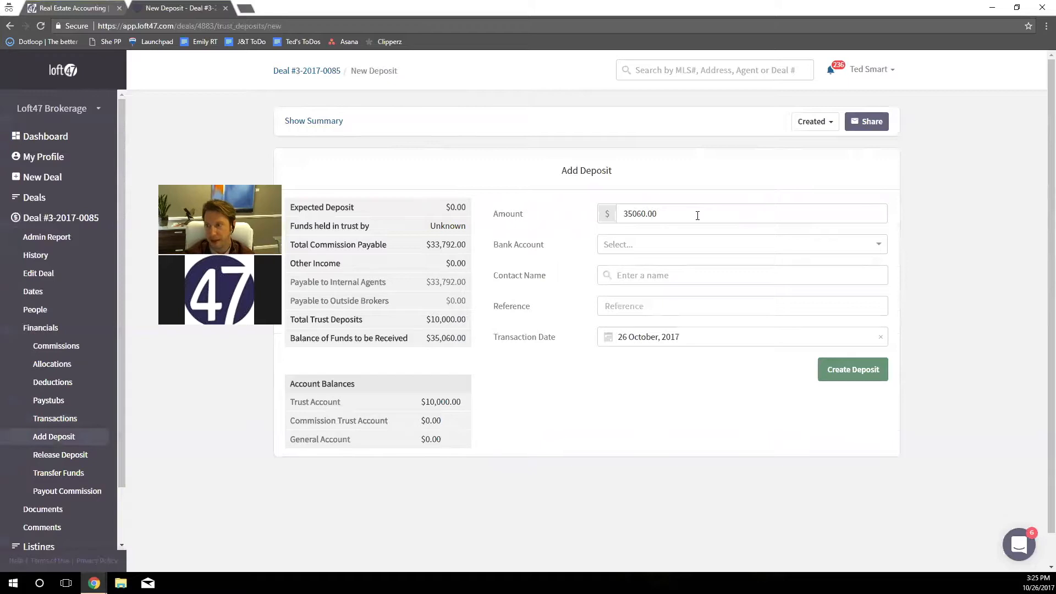
click(633, 243)
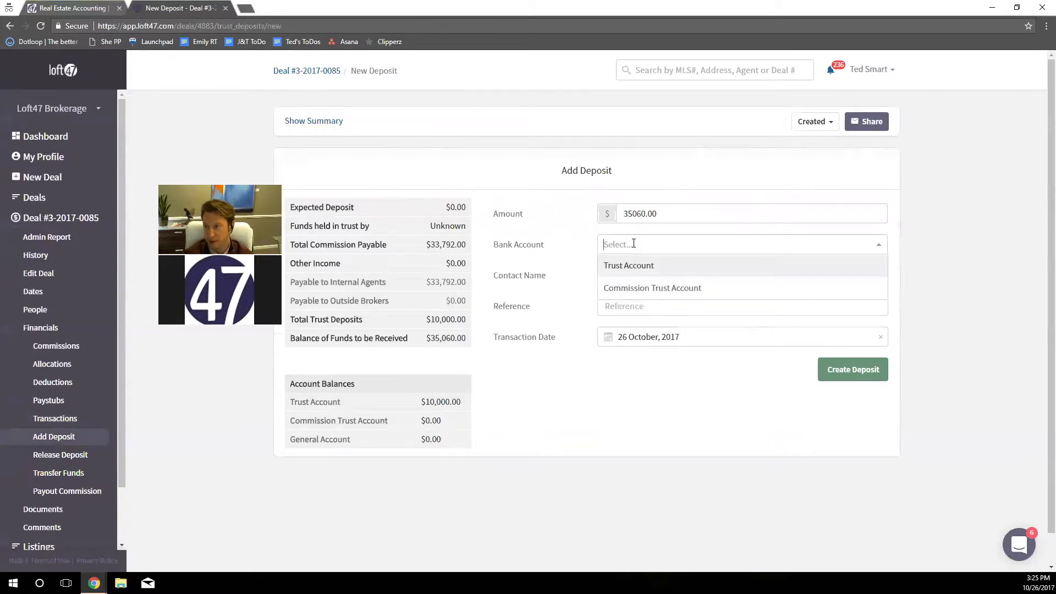
click(631, 298)
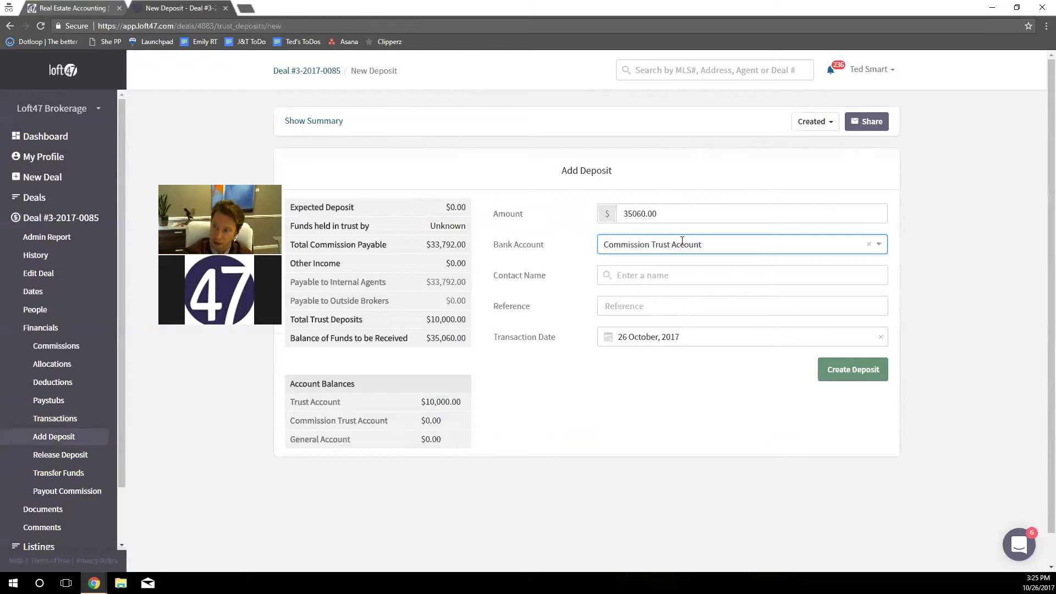
click(676, 275)
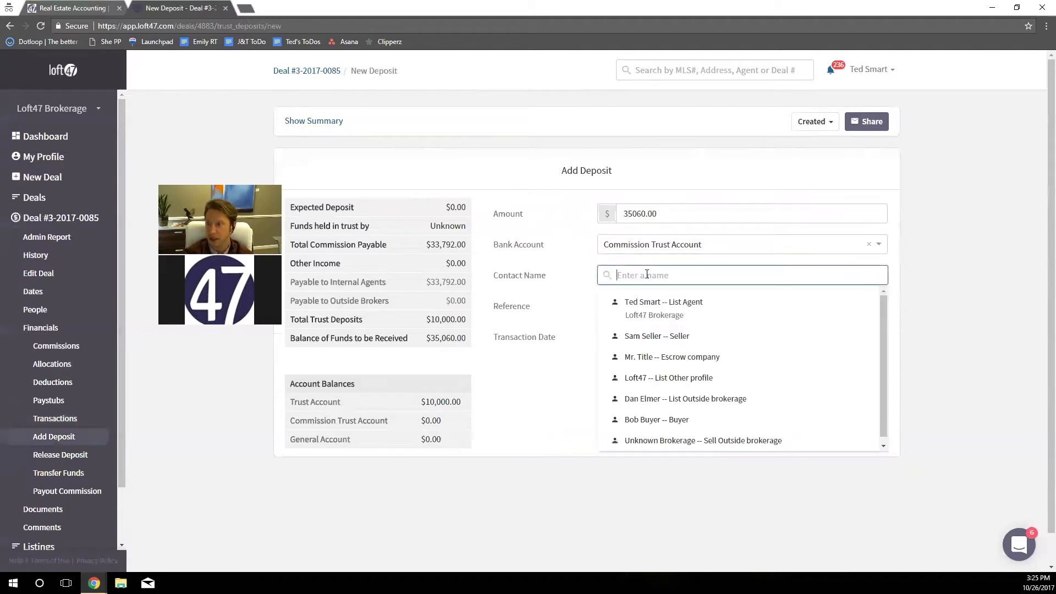
click(671, 356)
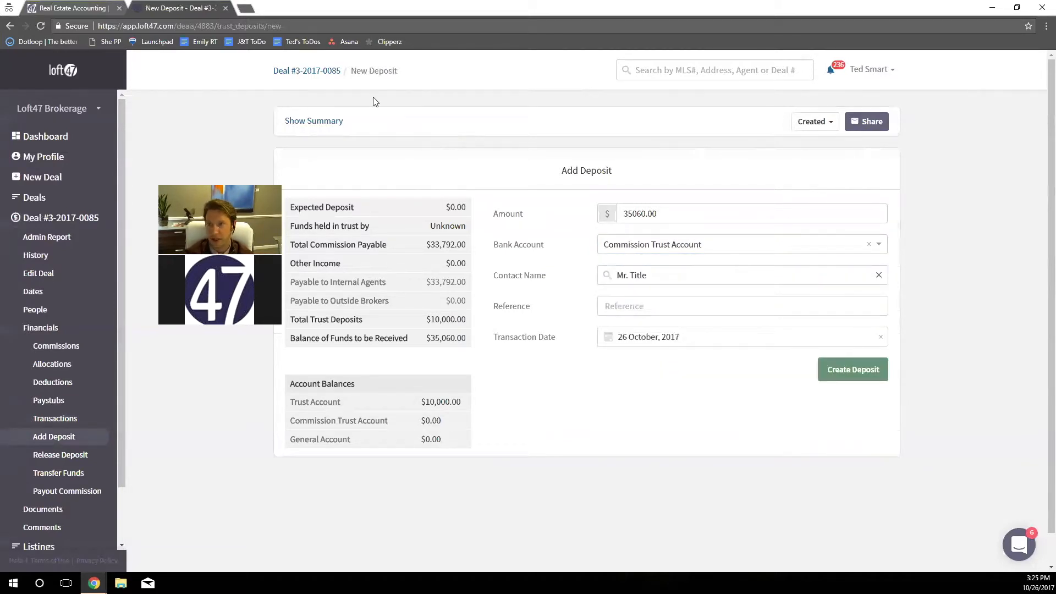
Use the copied deal number as the second deposit's reference and create the deposit
drag(341, 70, 273, 71)
right_click(291, 71)
click(330, 158)
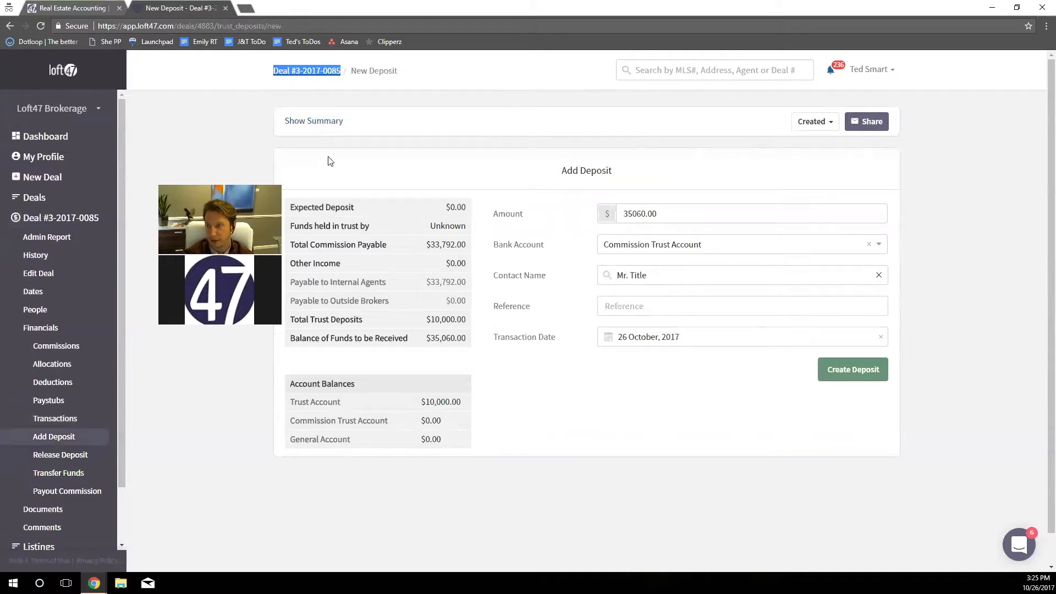
right_click(627, 306)
click(667, 372)
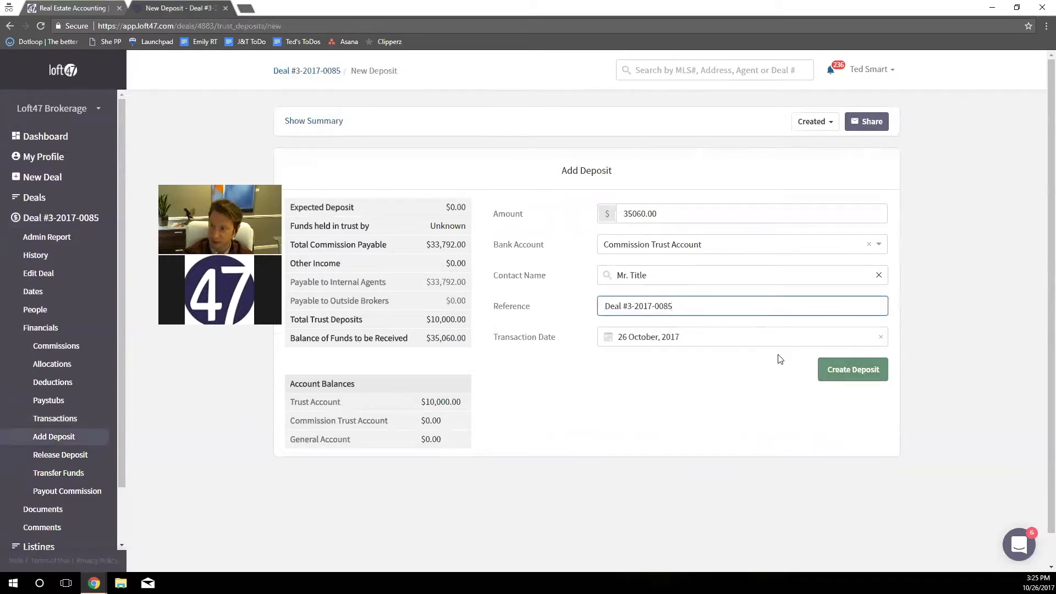
click(842, 378)
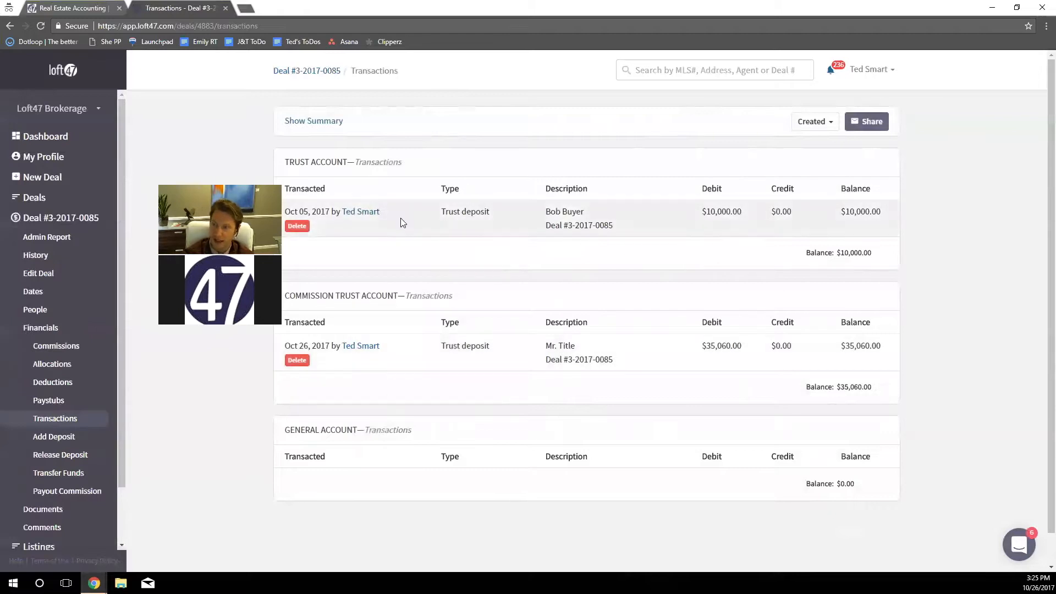
Transfer 10000.00 from the Trust Account to the Commission Trust Account, with the deal number as reference
click(74, 476)
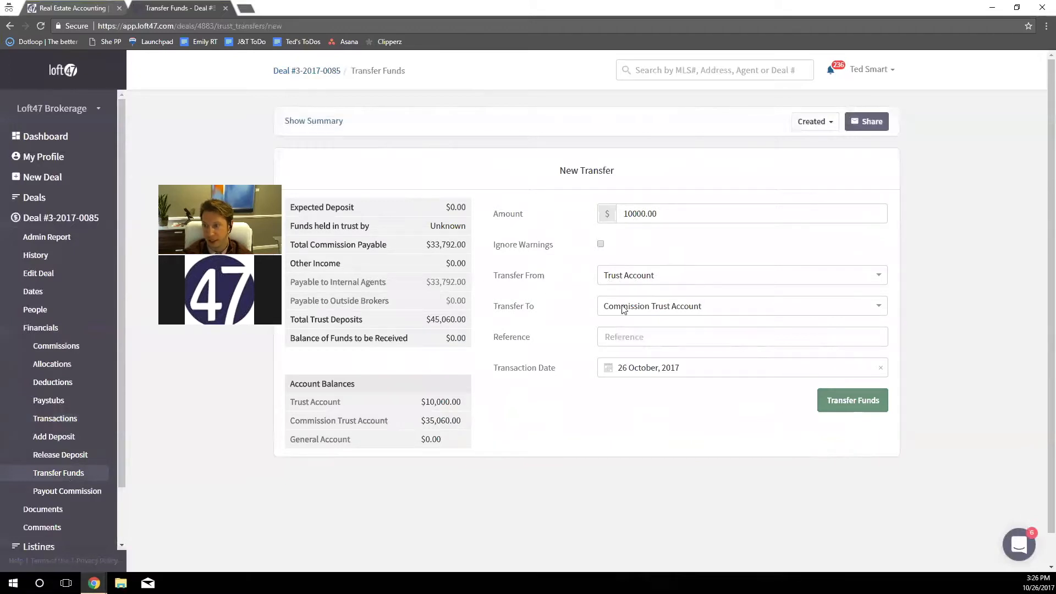
right_click(635, 337)
click(673, 409)
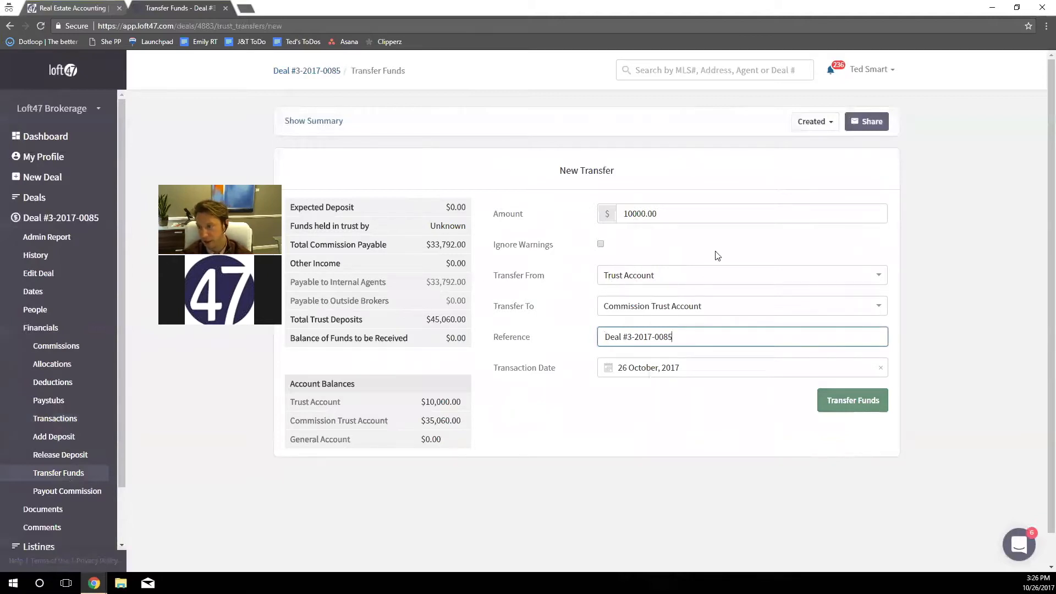
click(859, 400)
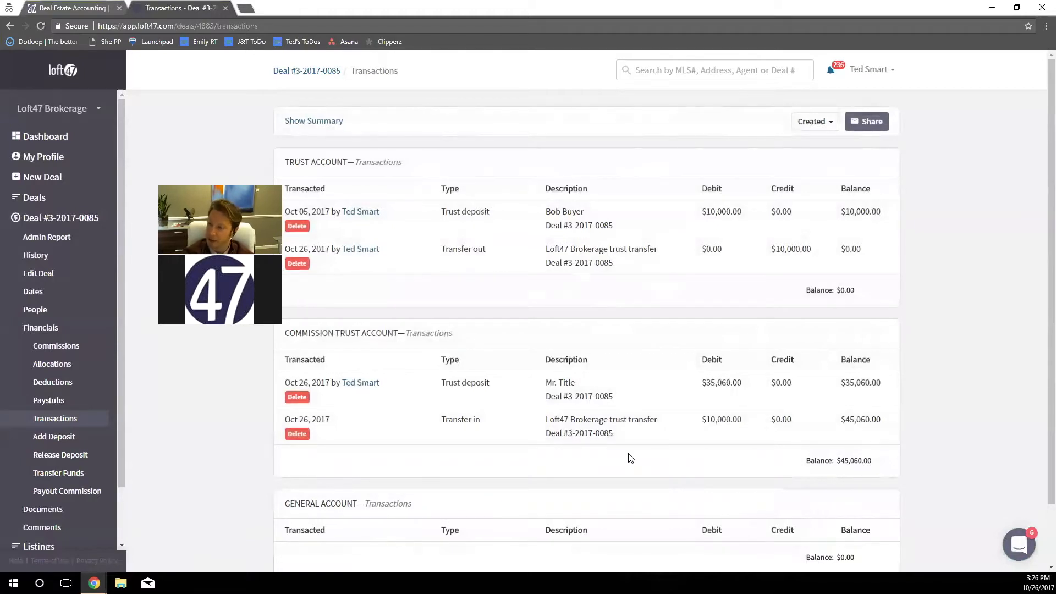
drag(873, 461, 833, 463)
click(828, 464)
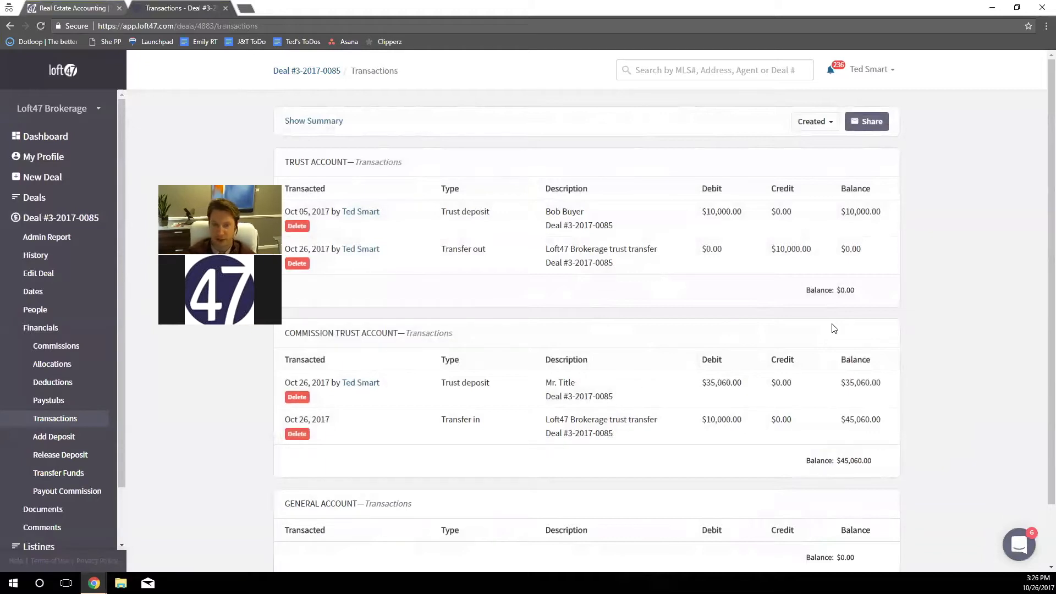
In the deal's allocations, try adding a split for the listing-side outside brokerage, remove it again and dismiss the chat message
click(82, 346)
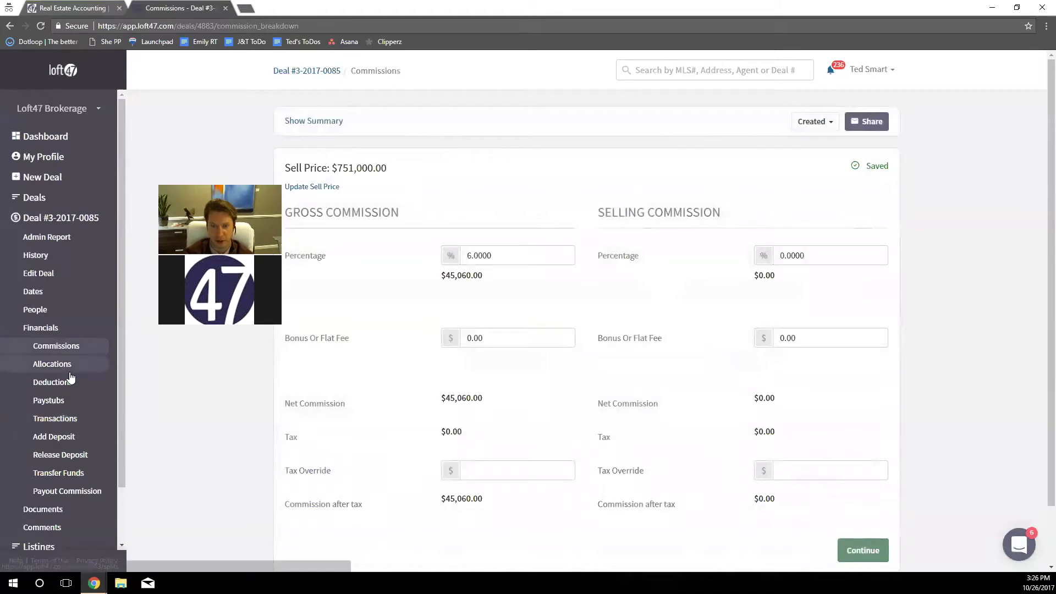
click(70, 373)
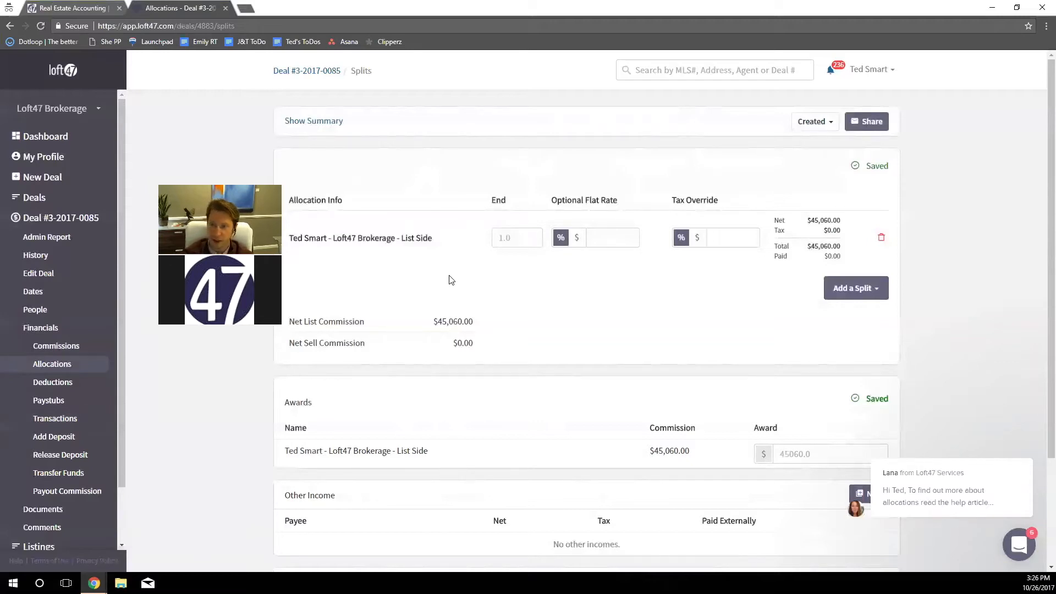
click(854, 288)
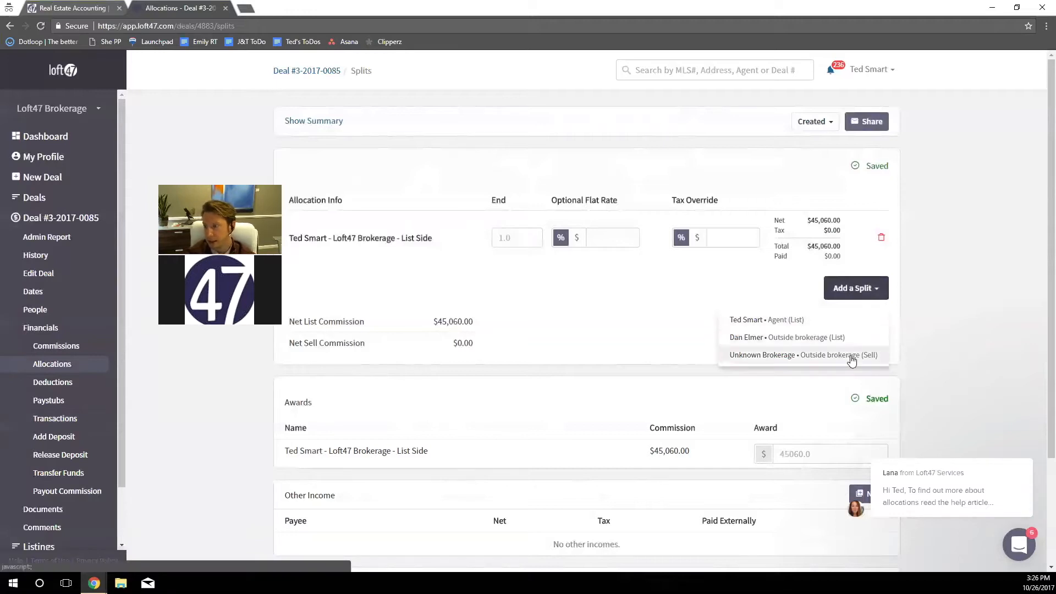
click(589, 313)
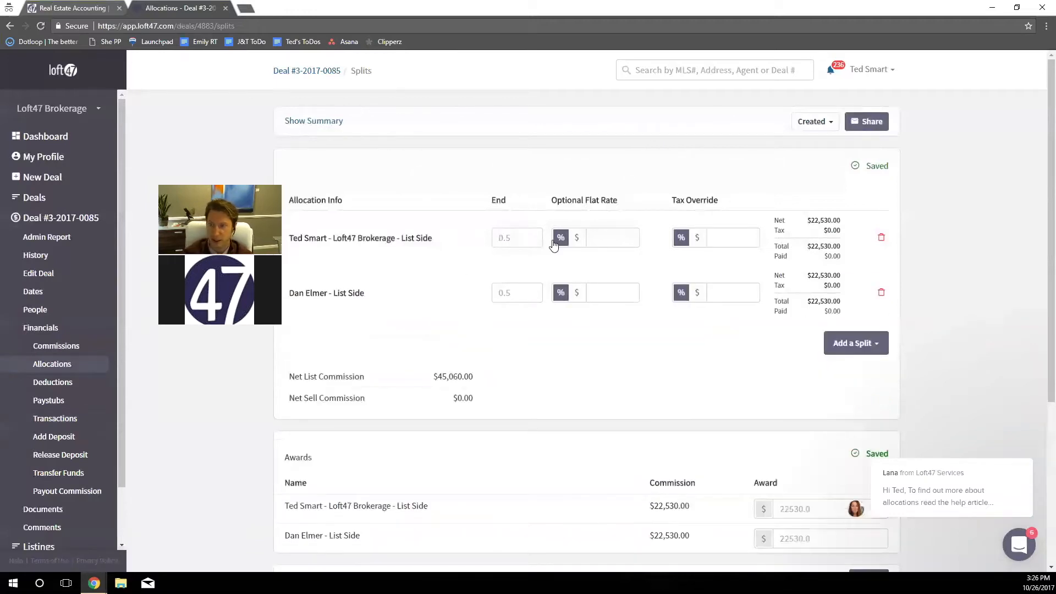
click(881, 292)
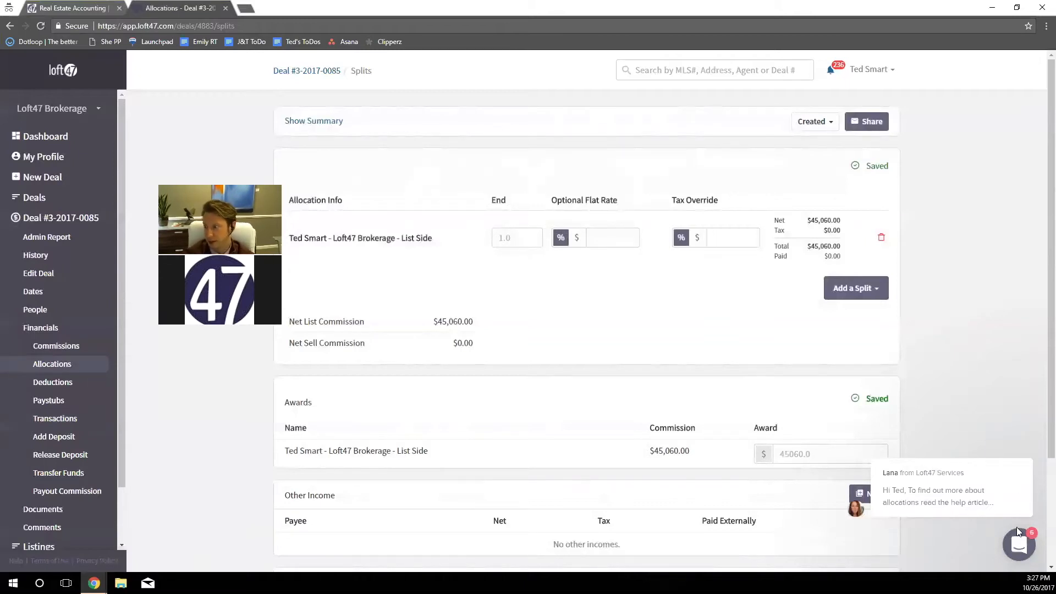
click(1027, 451)
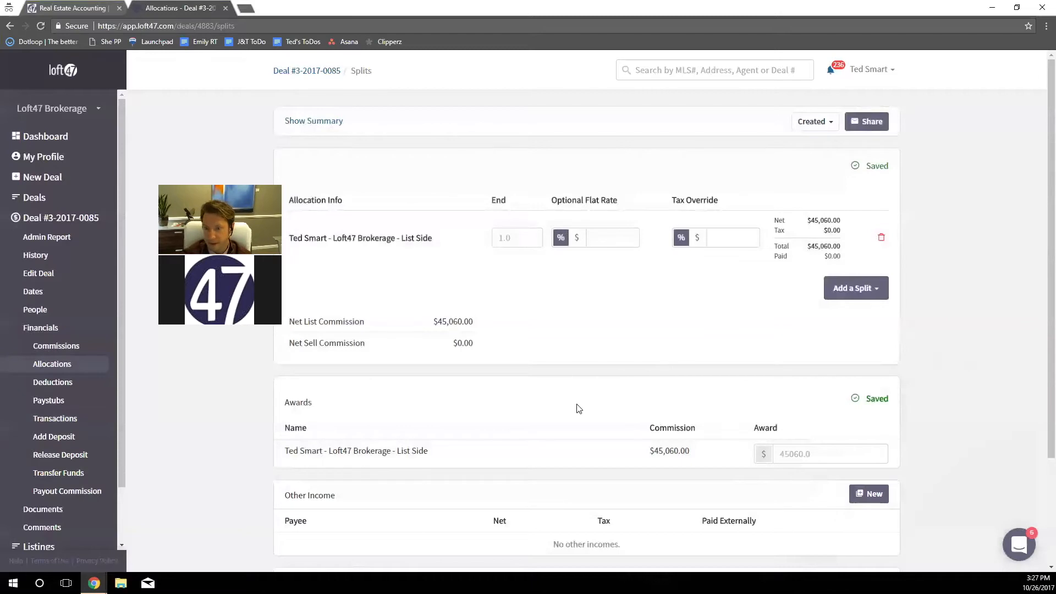
Review the allocations' income summary and read the full office split description in the deal's deductions
scroll(677, 446, down, 3)
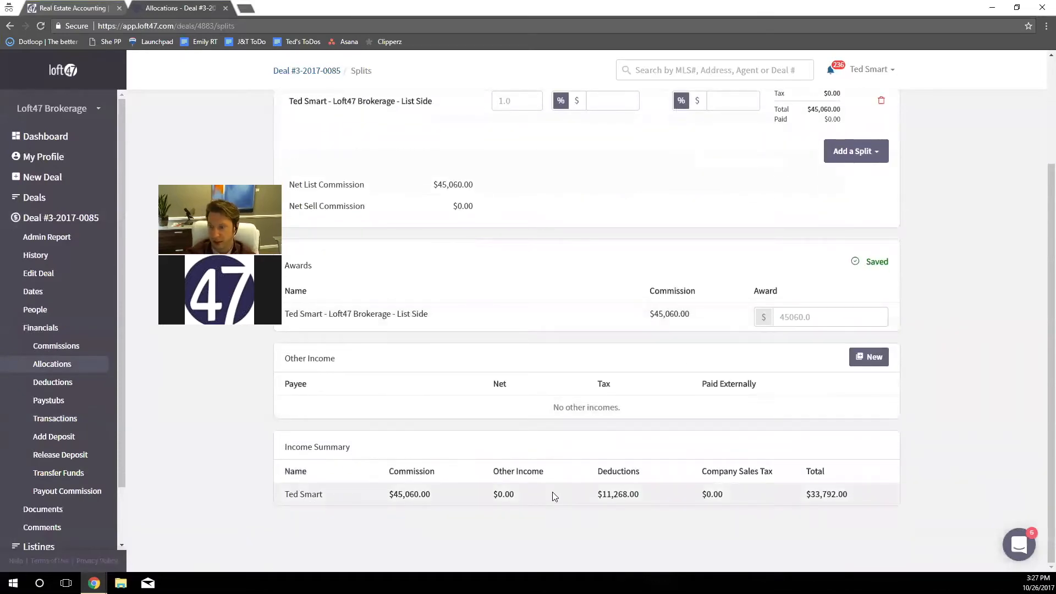
click(65, 393)
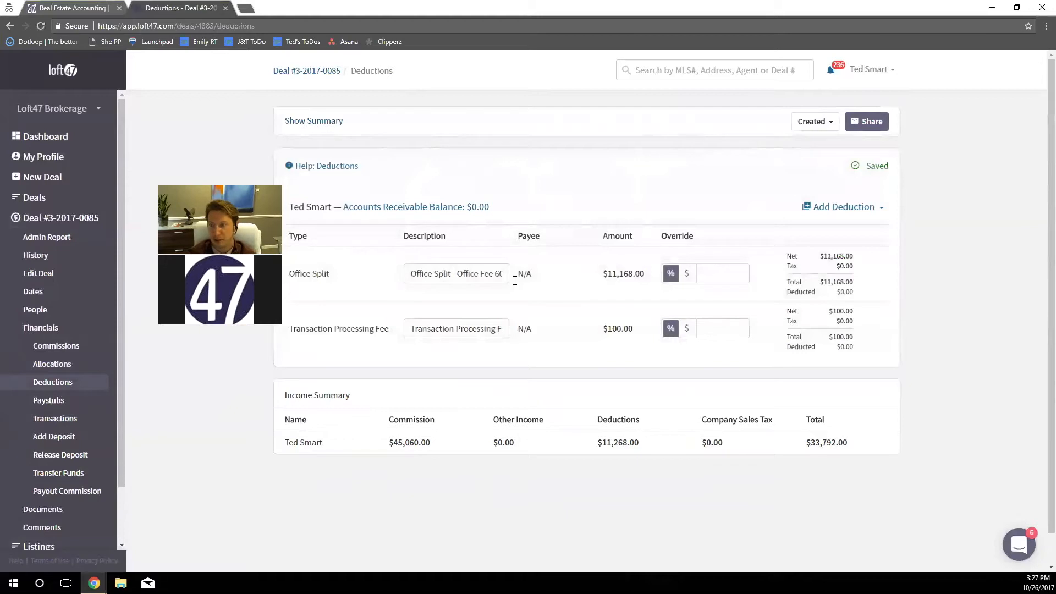
drag(475, 279, 532, 276)
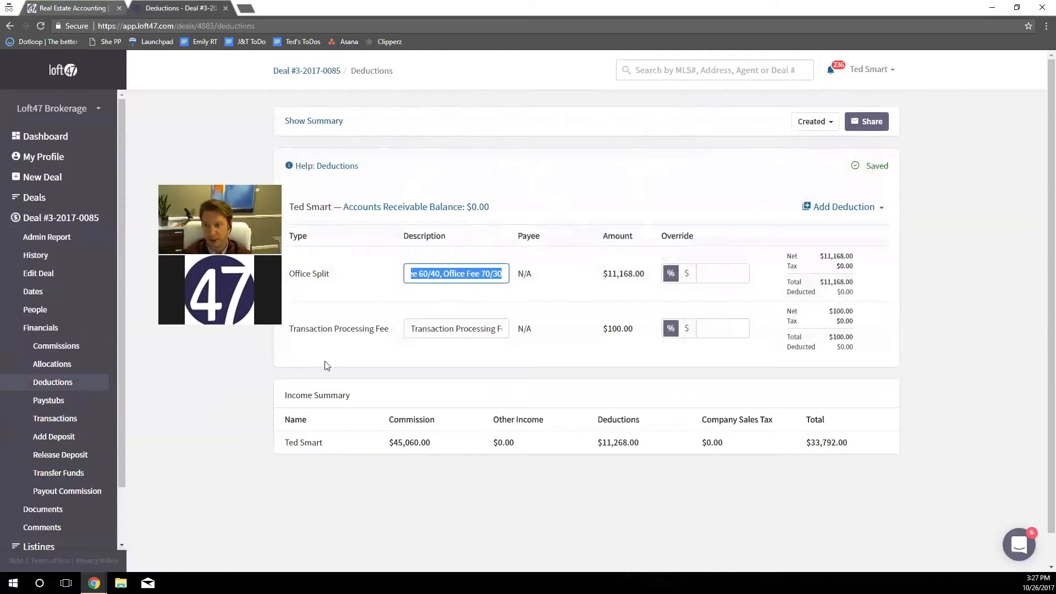
Start an email share from the deal's paystubs and set the agent as its recipient
click(49, 401)
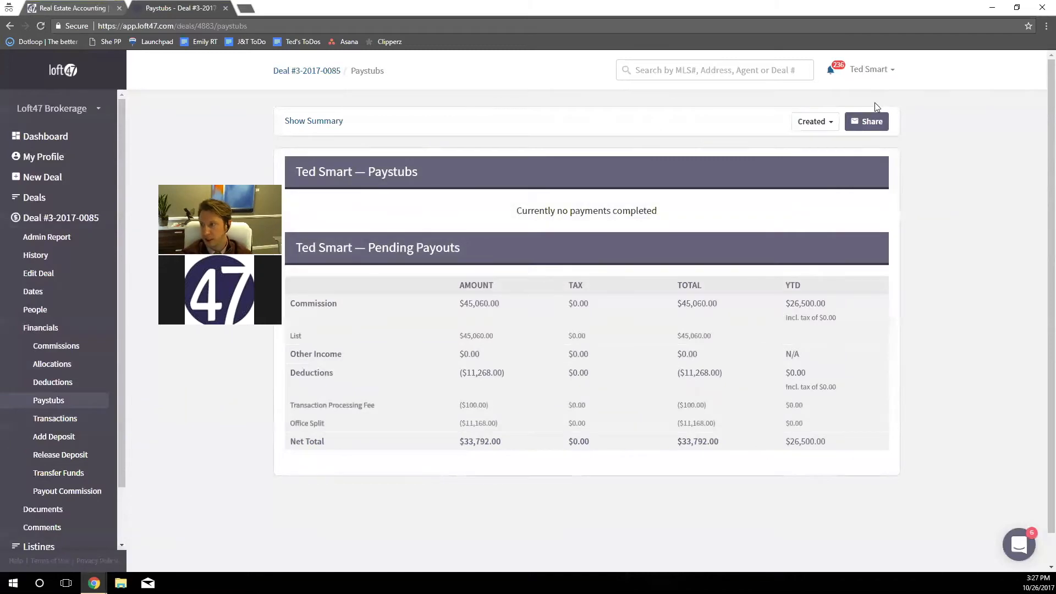
click(872, 124)
click(501, 132)
text(ted)
click(503, 148)
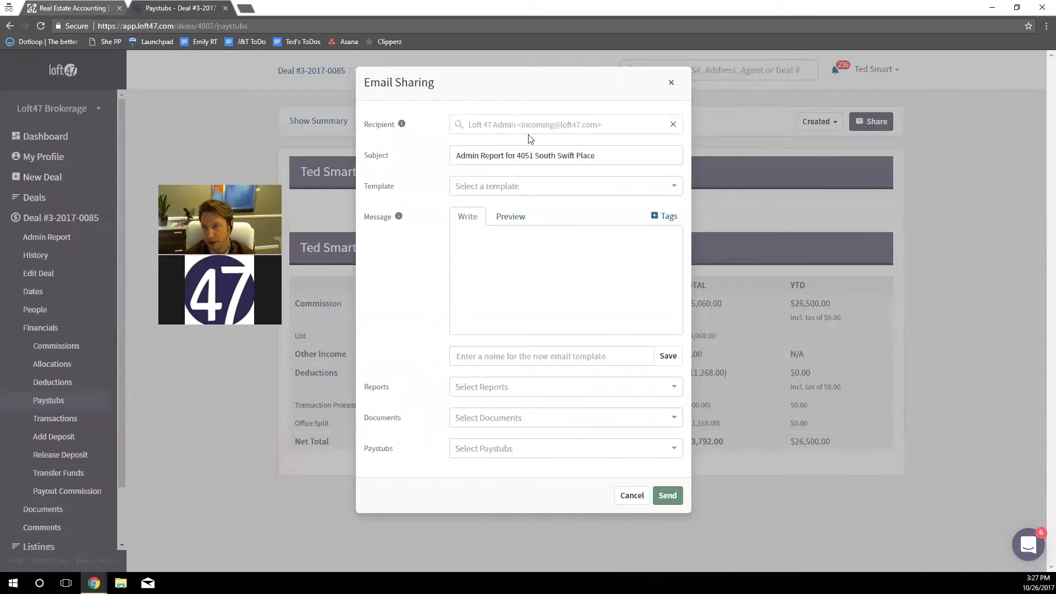
click(675, 124)
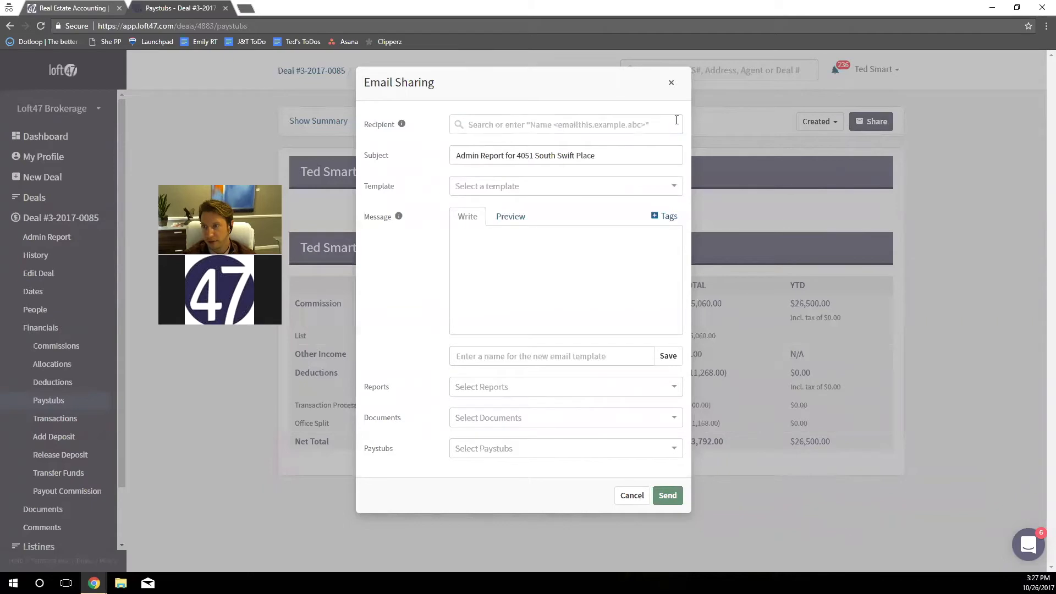
text(ted)
click(550, 152)
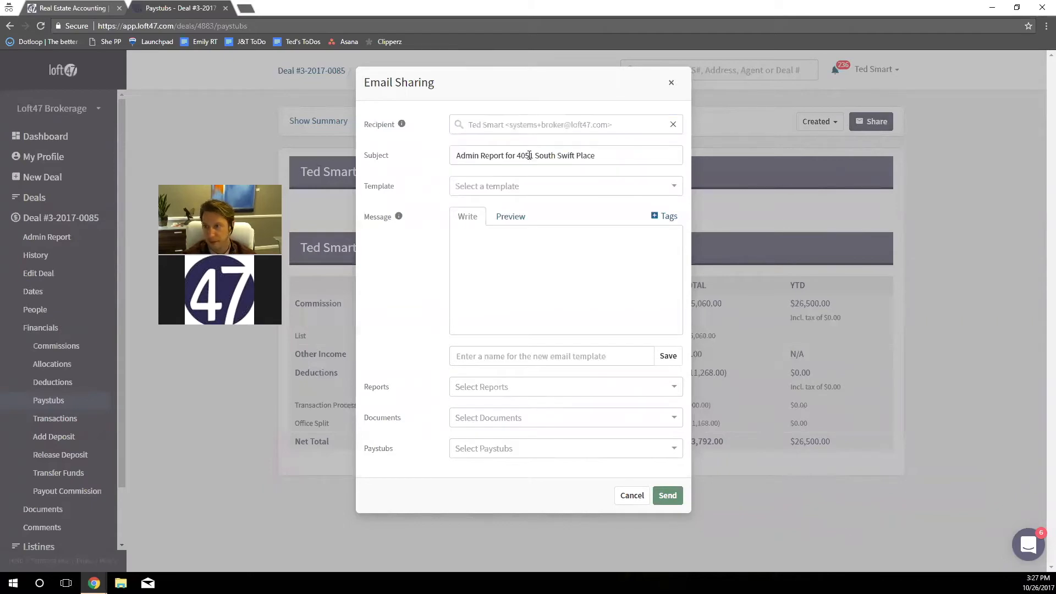
Attach the agent's Pending Payout paystub to the email and send it
click(495, 449)
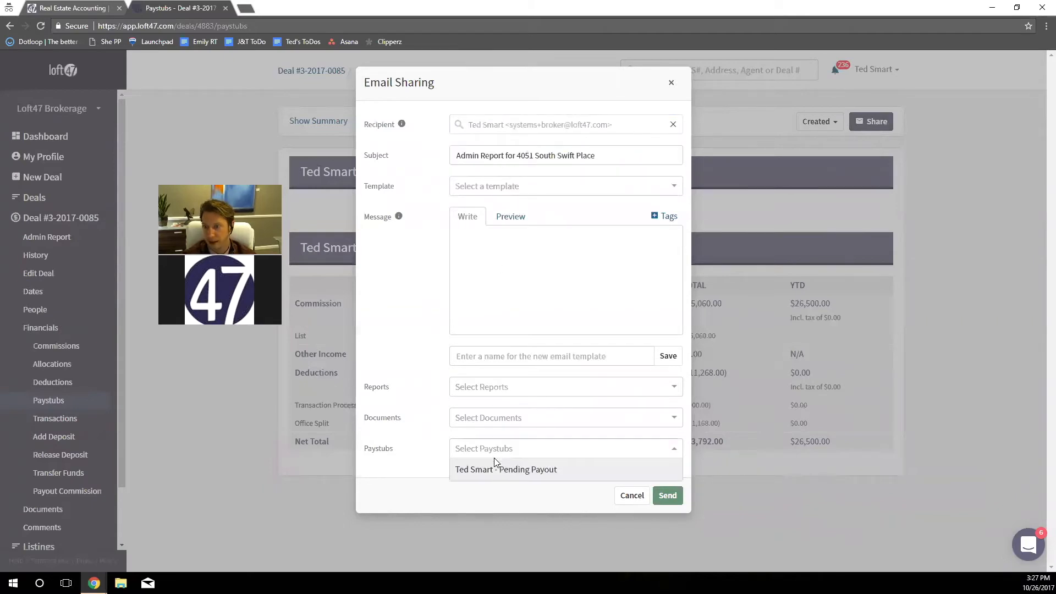
click(506, 470)
click(667, 496)
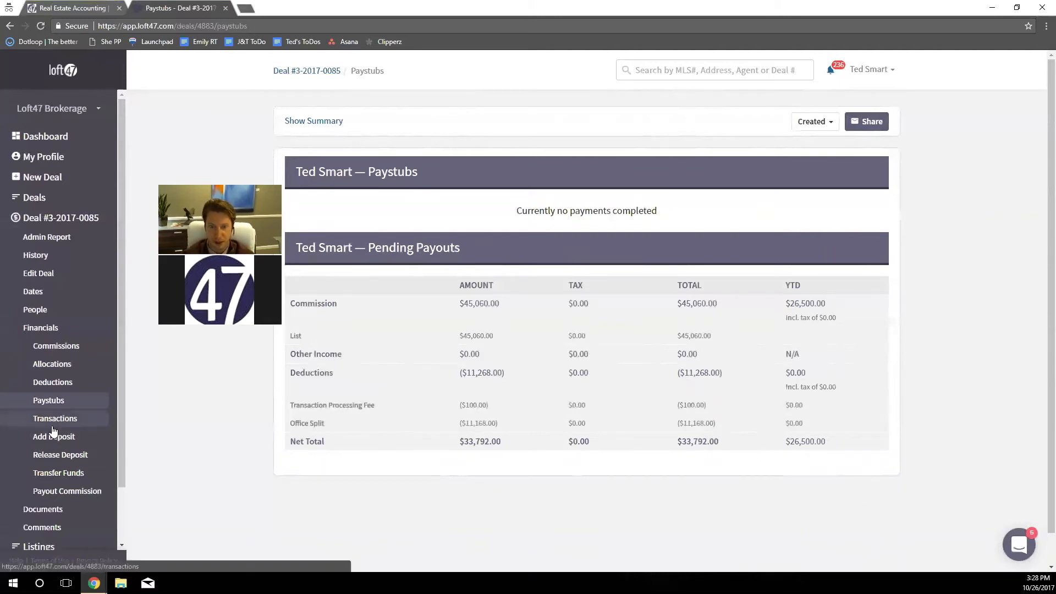
Pay out the agent's commission as payable with a postdate of 26 October, 2017, and close the deal
click(68, 494)
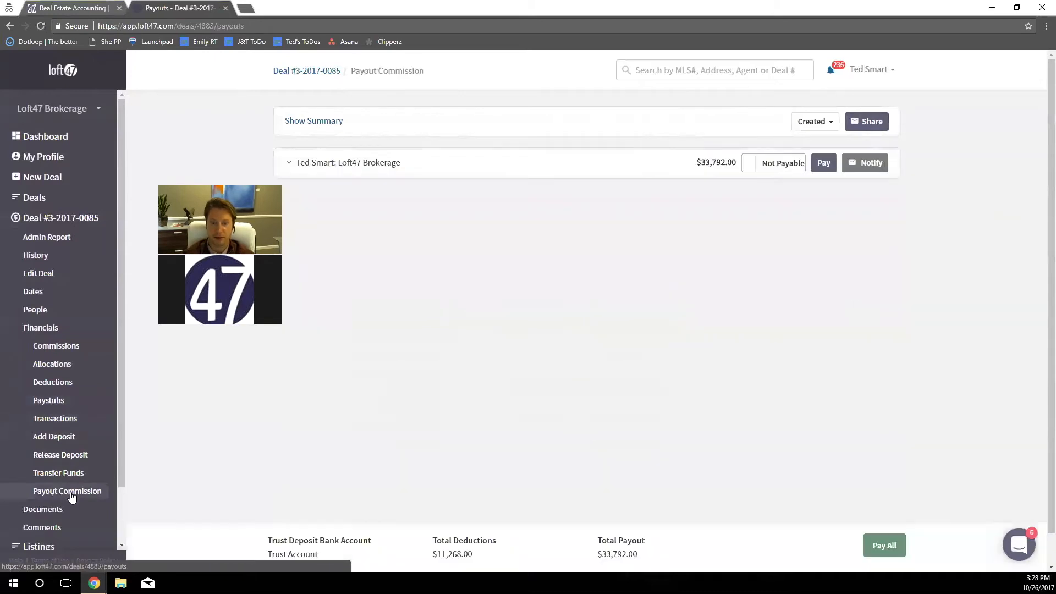
click(288, 165)
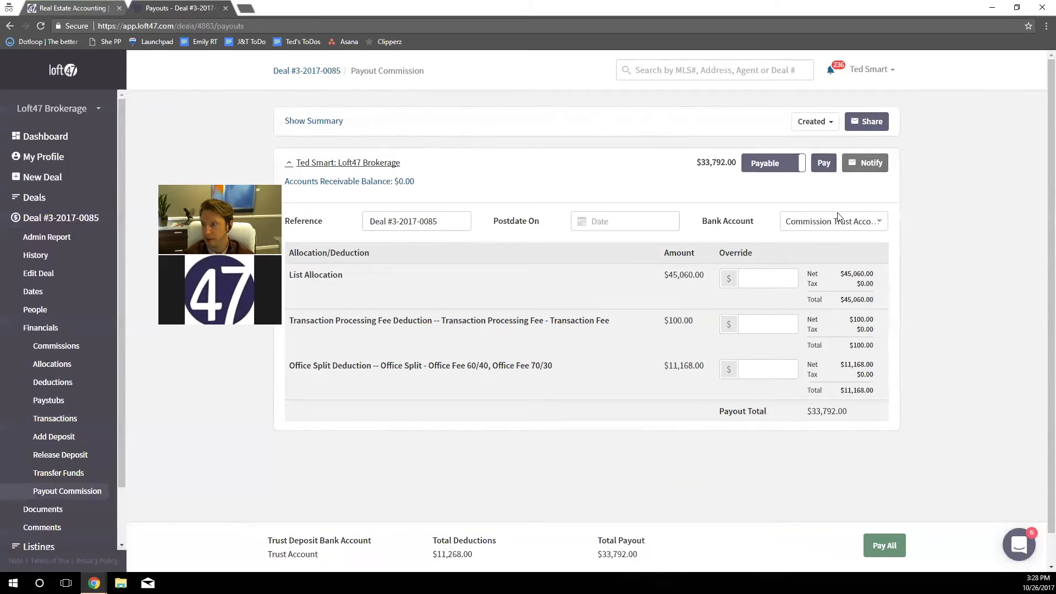
click(663, 222)
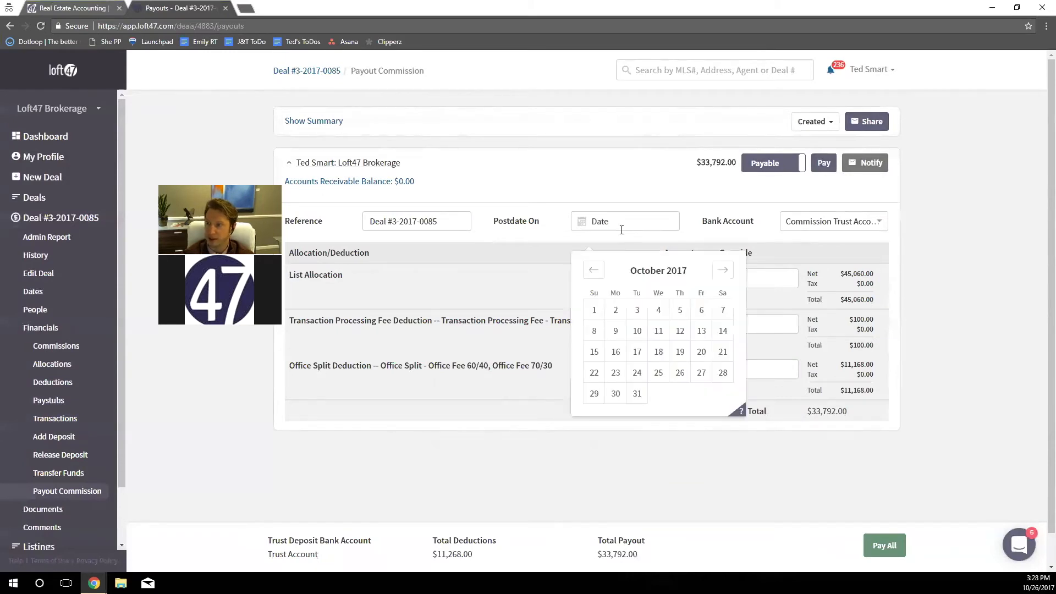
click(681, 381)
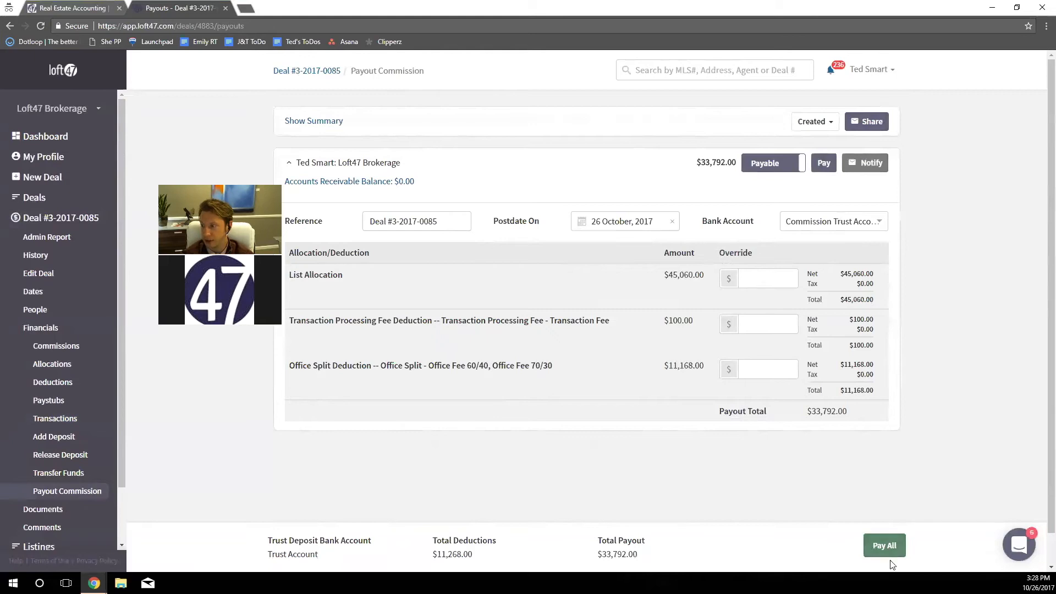
click(885, 546)
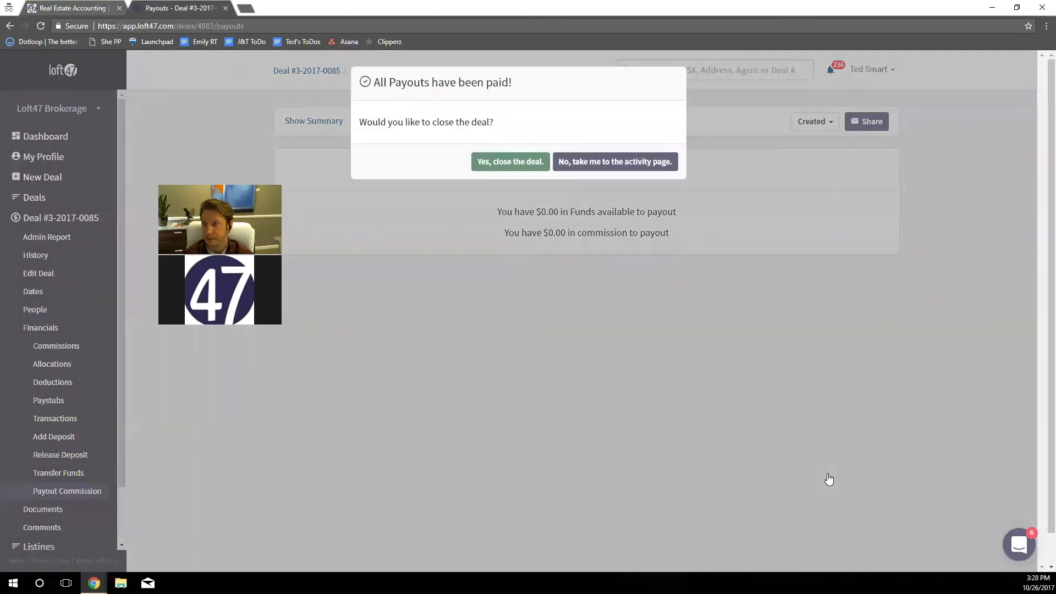
click(511, 161)
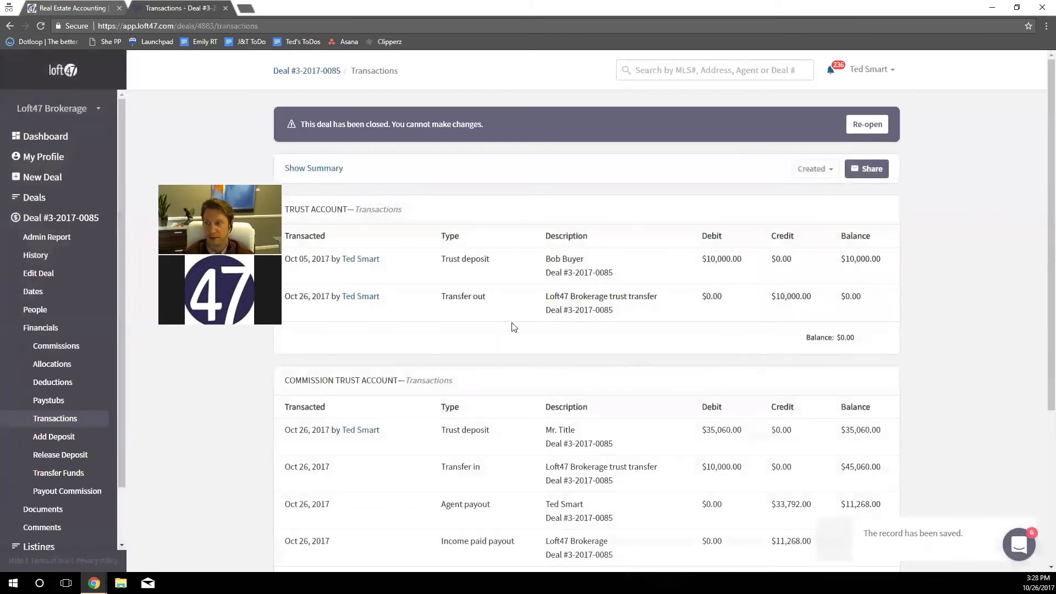
Examine the closed deal's transactions in the Trust, Commission Trust and General accounts, including the General Account's balance
scroll(513, 324, down, 3)
scroll(516, 324, up, 3)
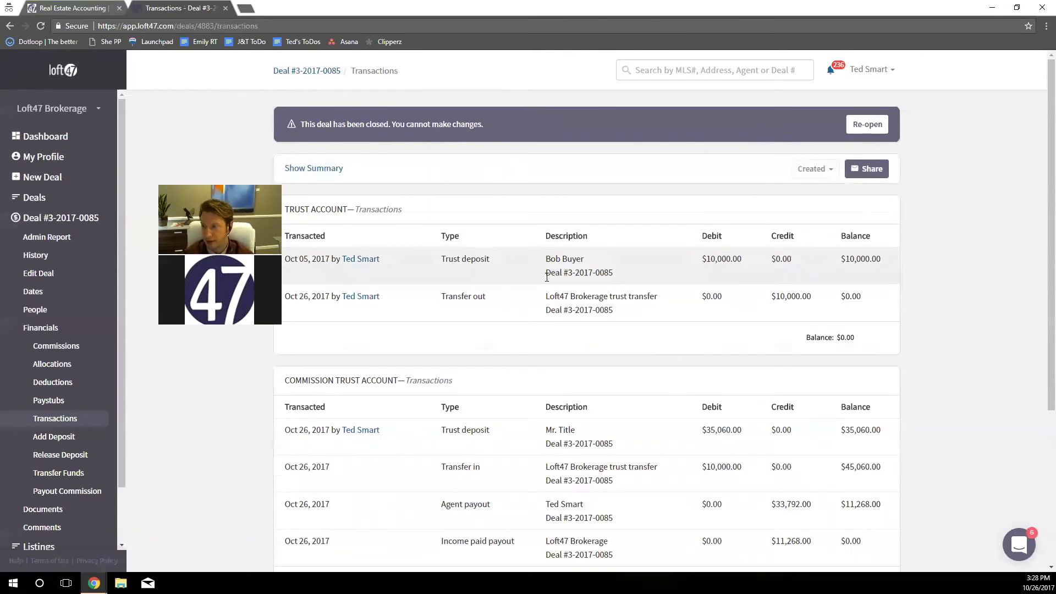
scroll(403, 205, down, 3)
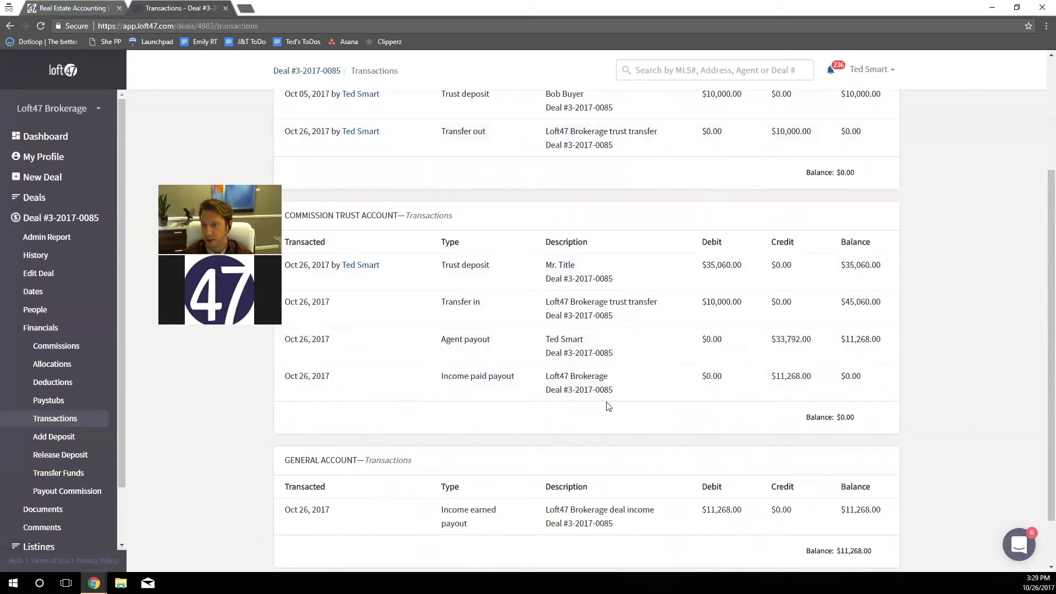
scroll(609, 410, down, 1)
drag(873, 488, 799, 502)
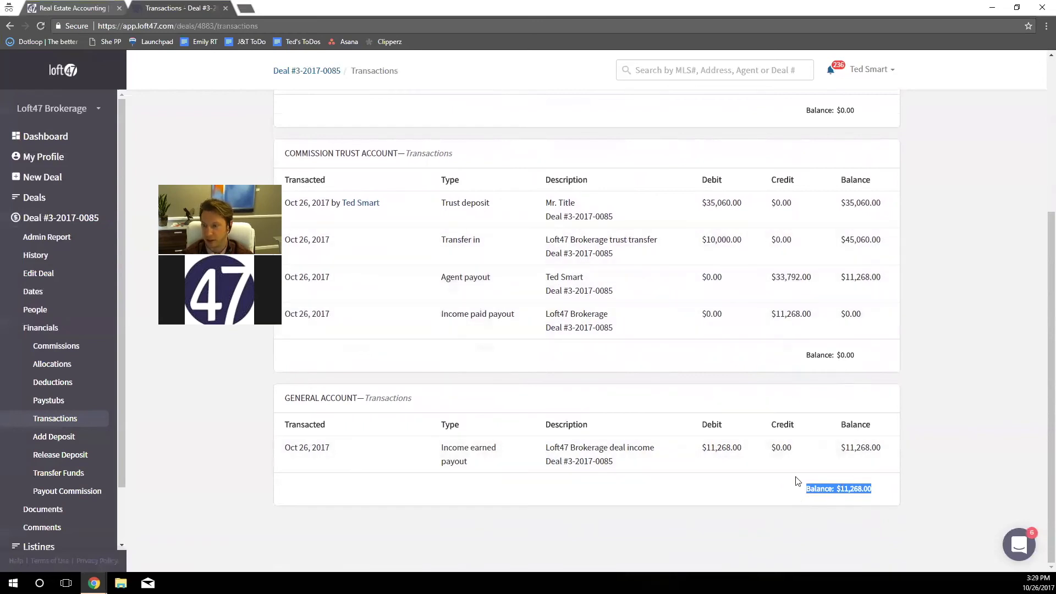
click(844, 494)
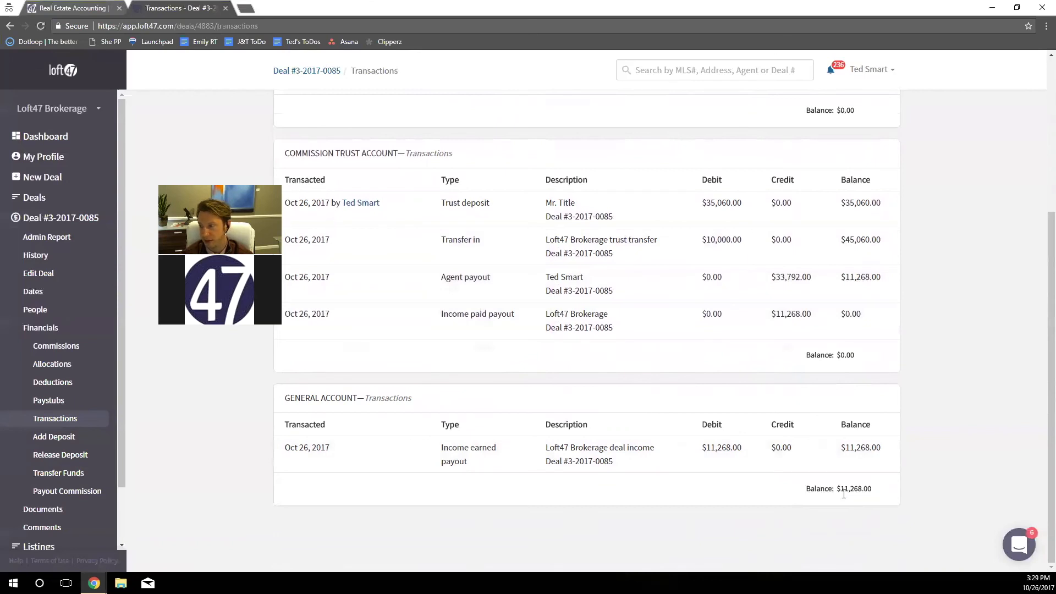